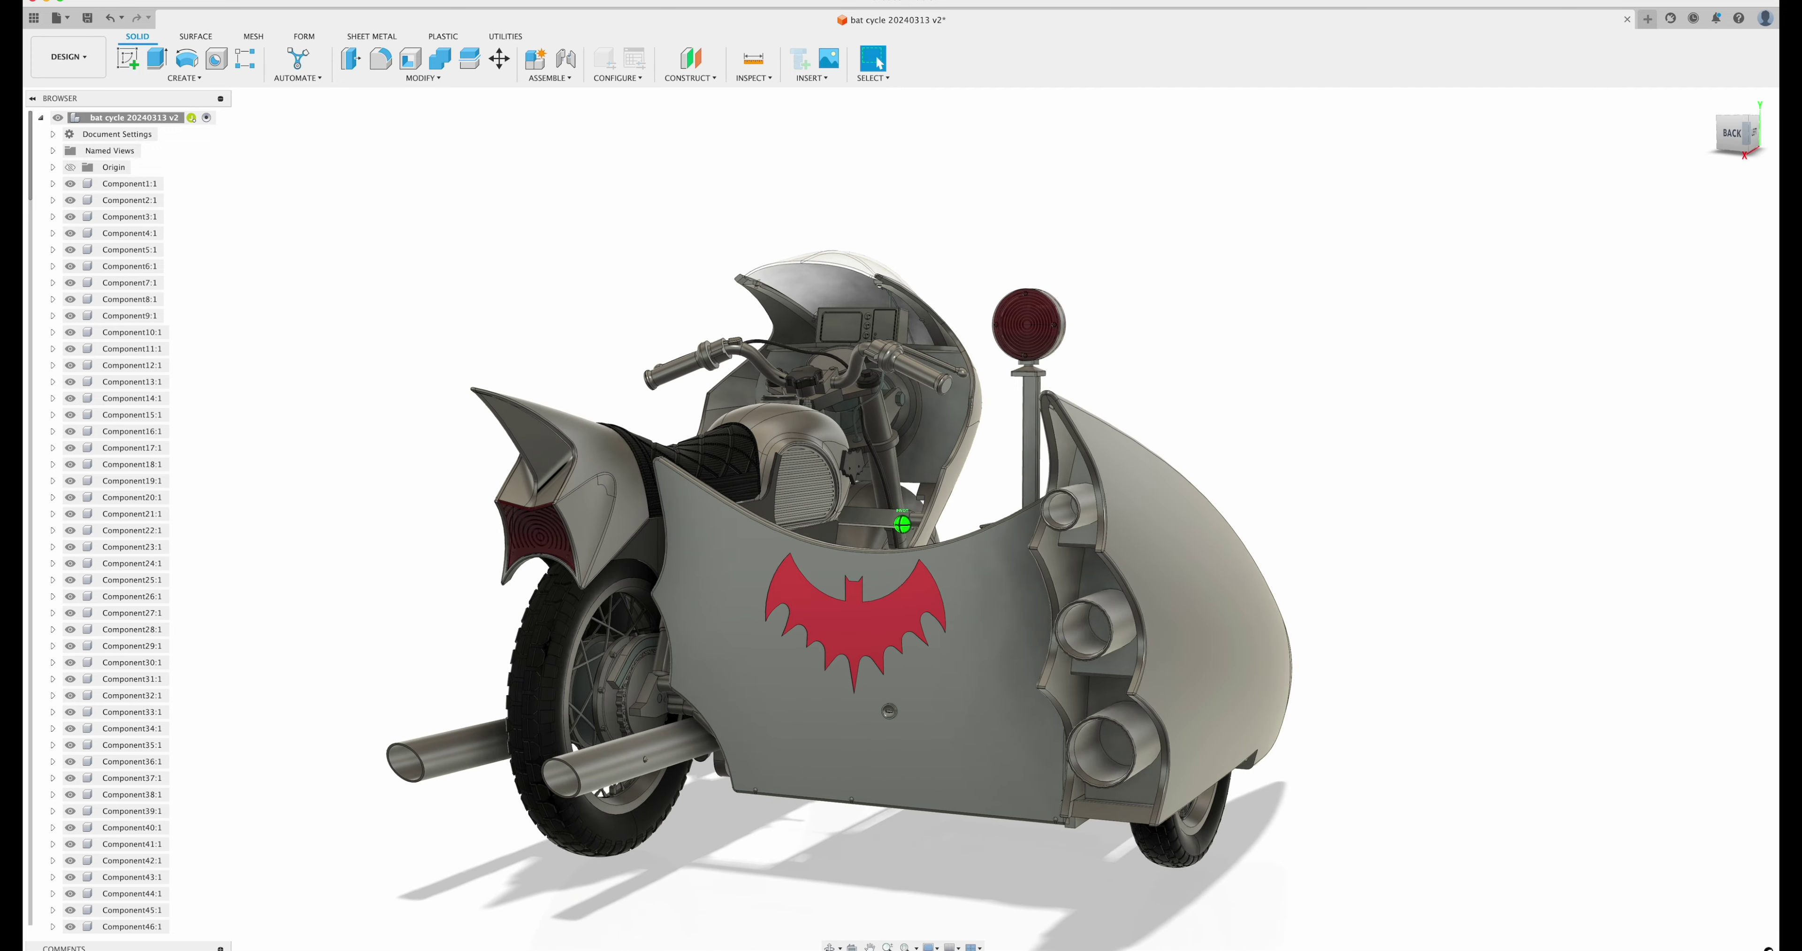
- Examine the bat cycle model all around, covering the sidecar fin, the front fairing and the motorcycle's right side
click(1755, 136)
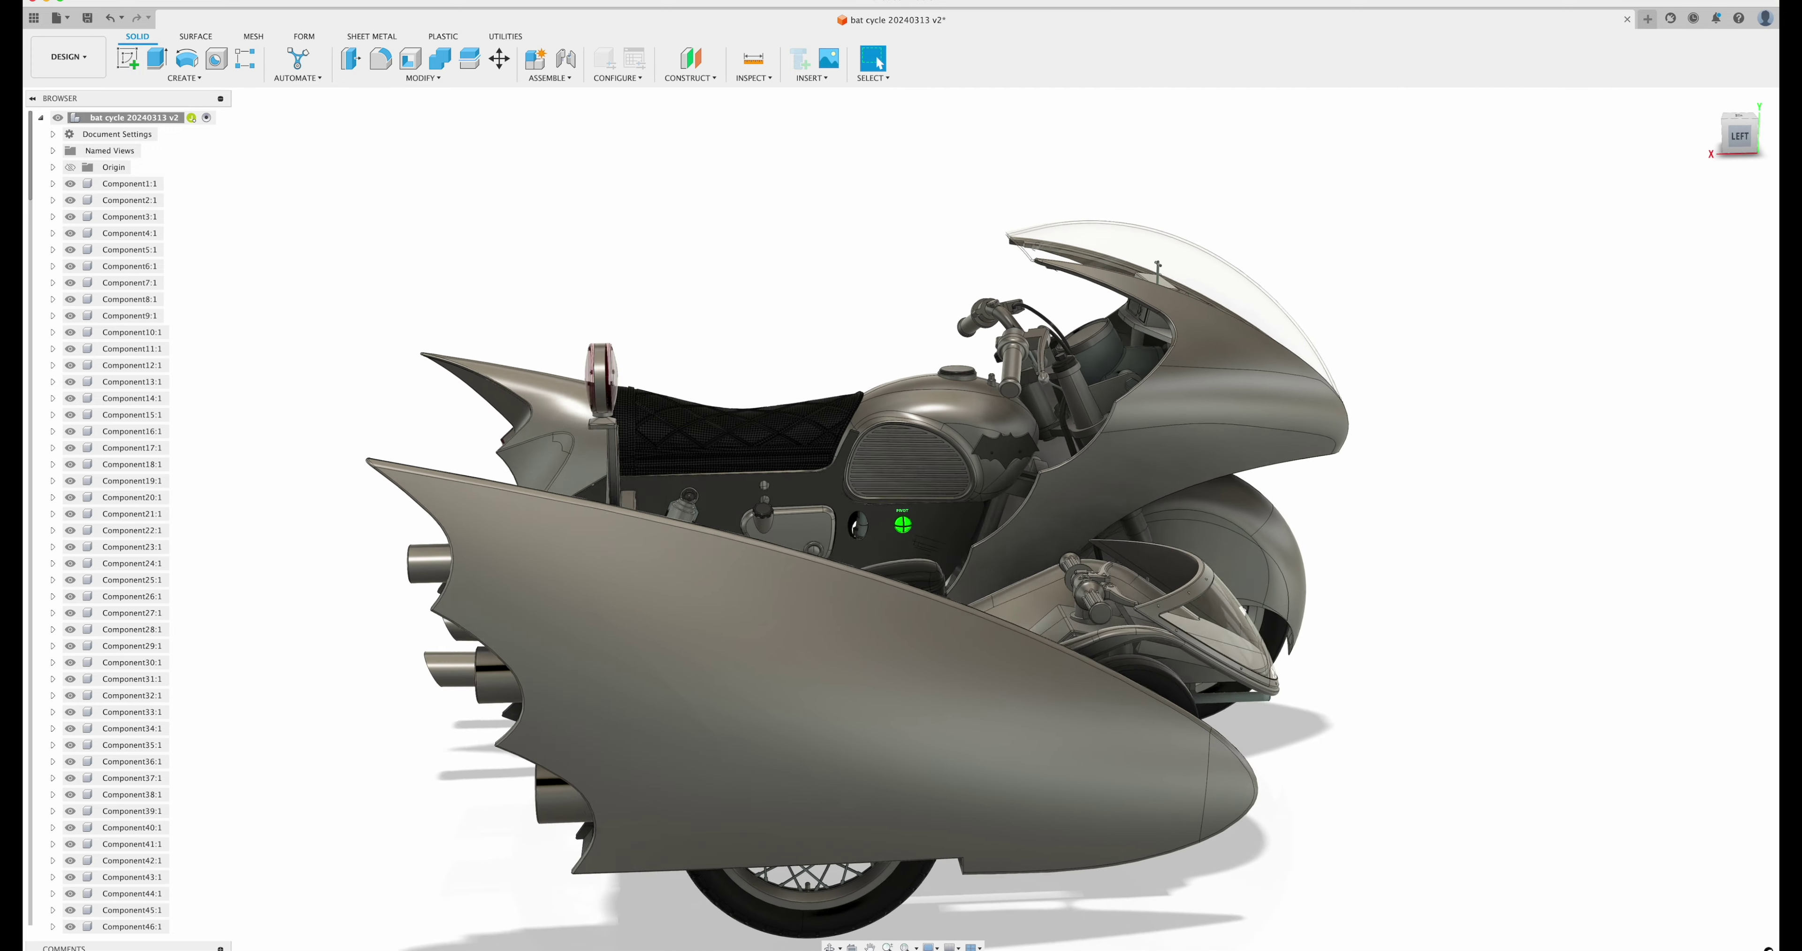
drag(902, 524, 703, 492)
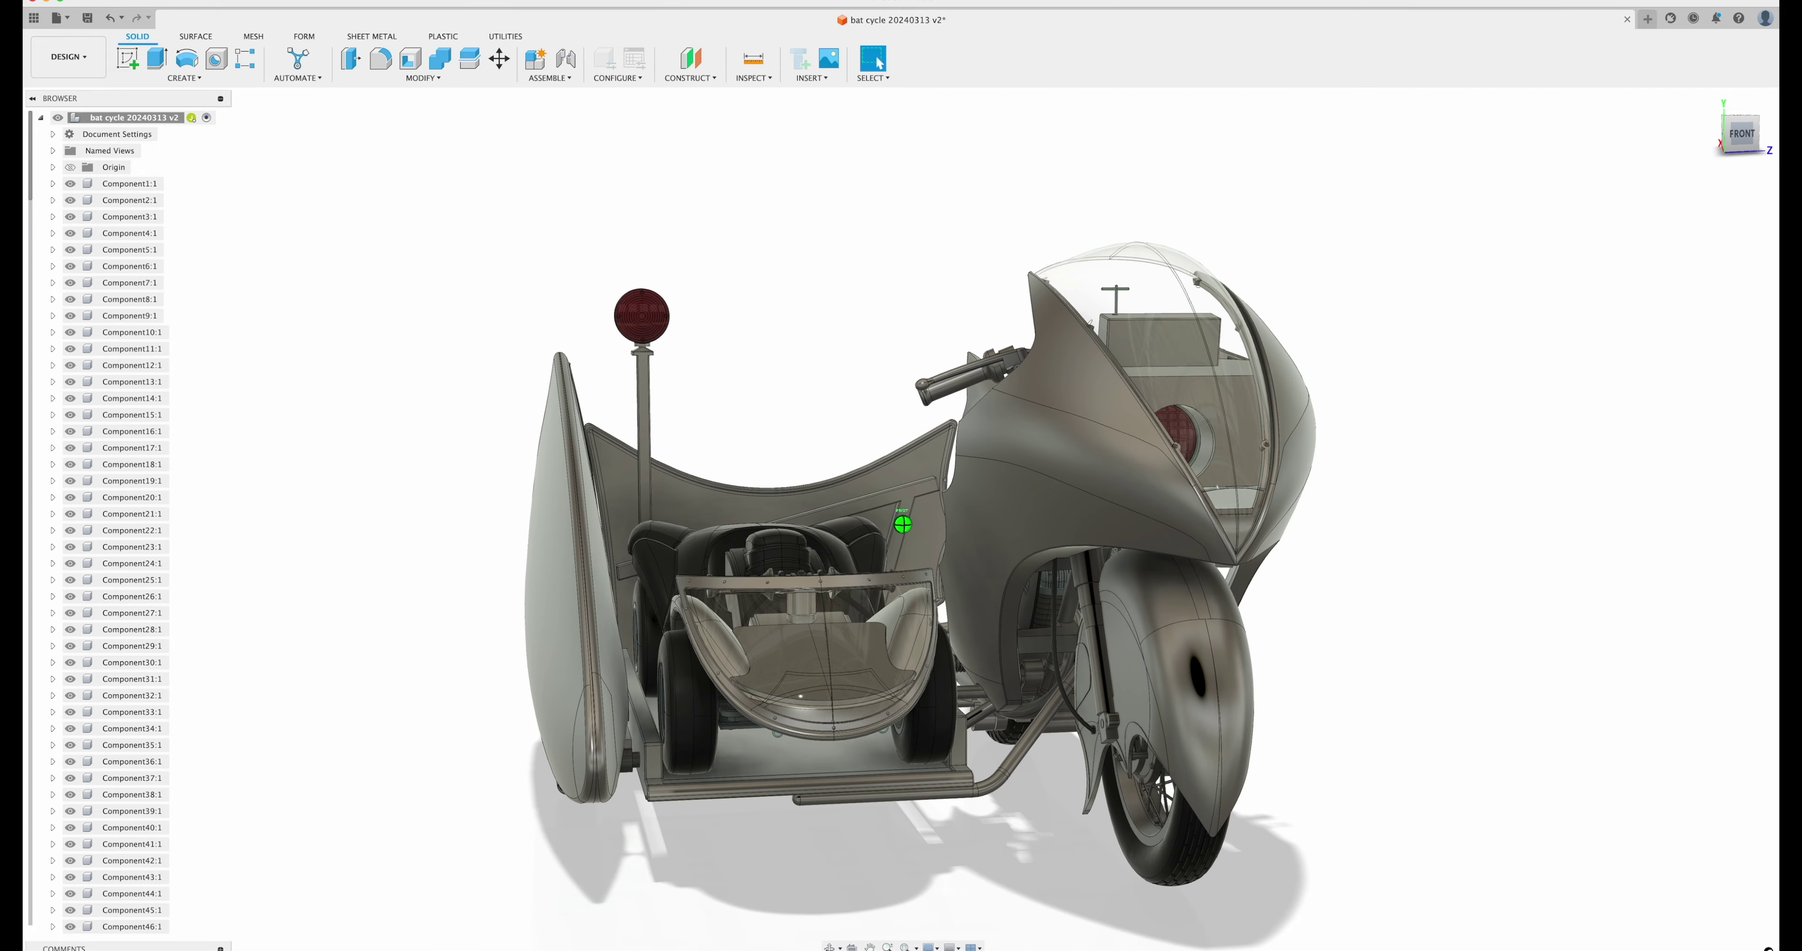
drag(902, 524, 637, 521)
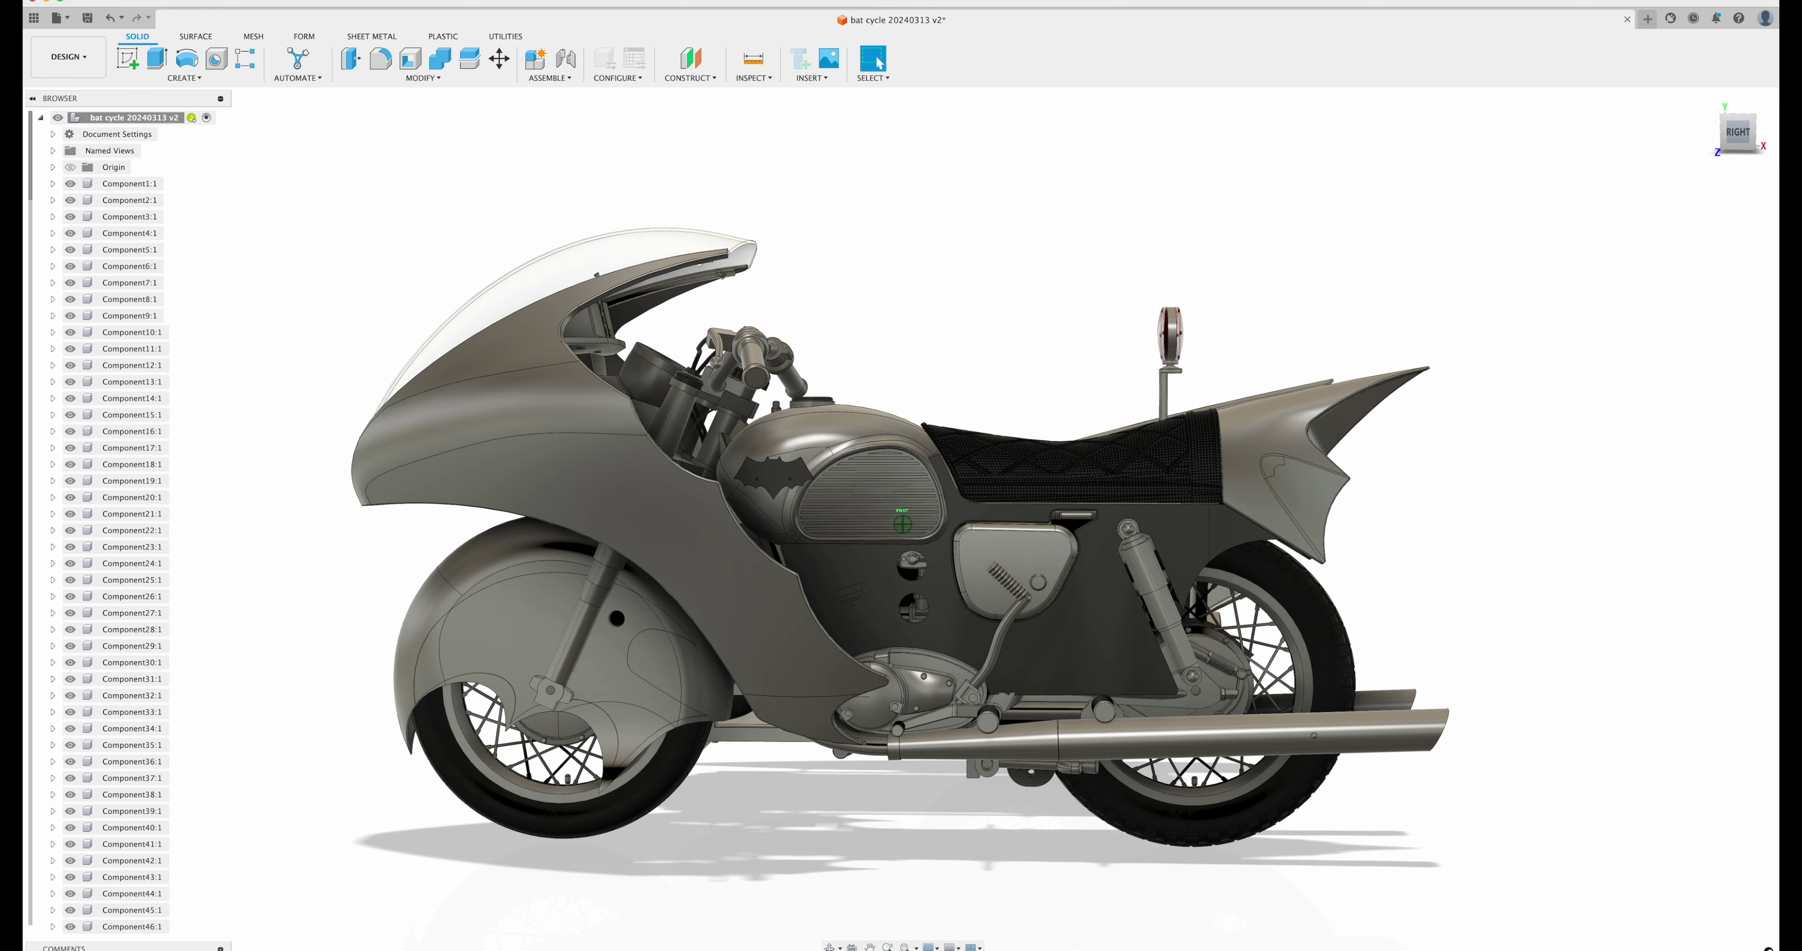
click(1732, 143)
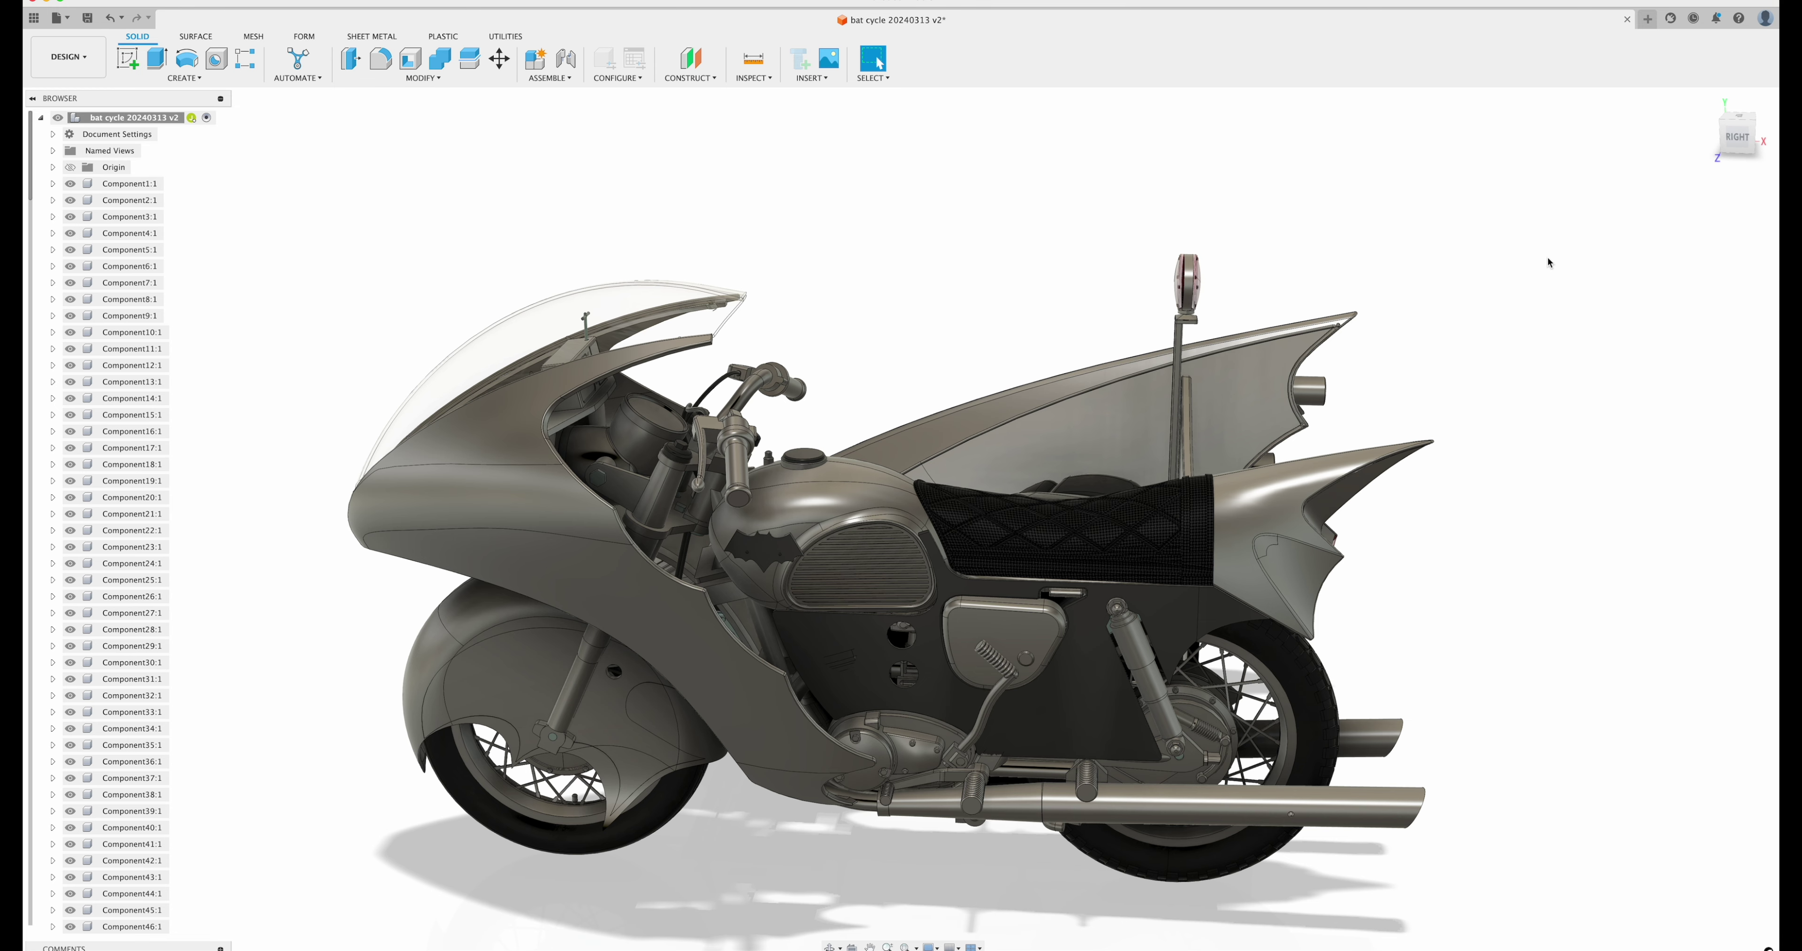
click(1721, 138)
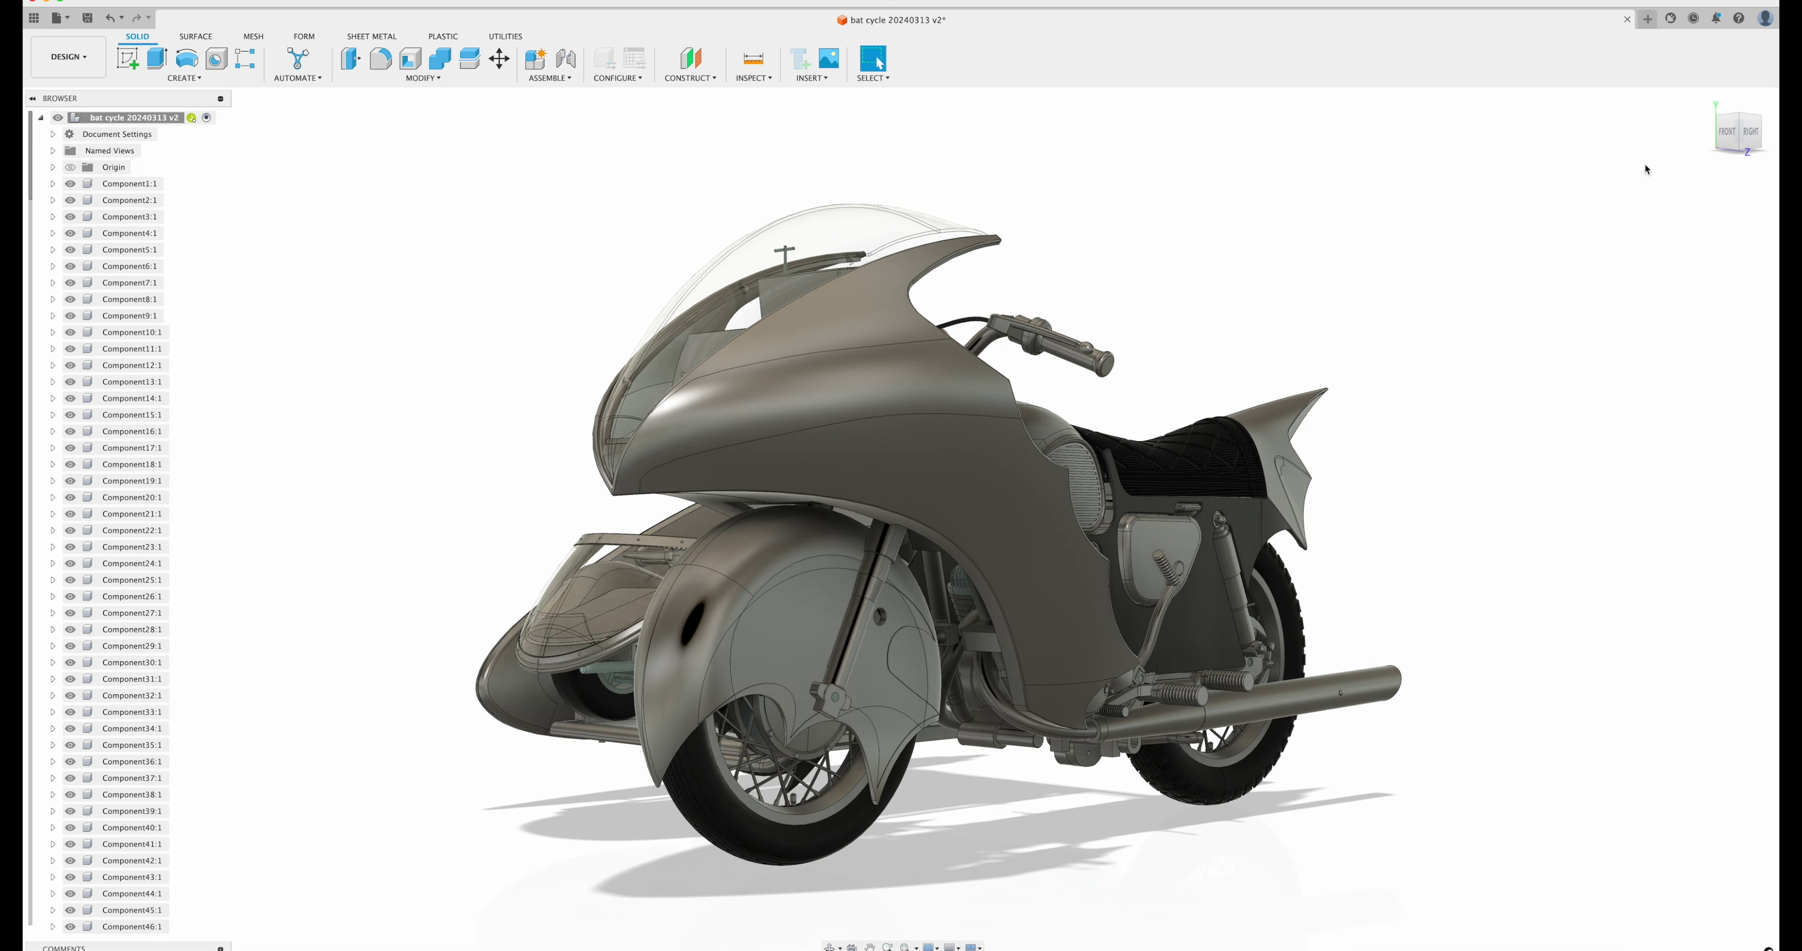
click(1746, 121)
drag(1742, 124, 1733, 128)
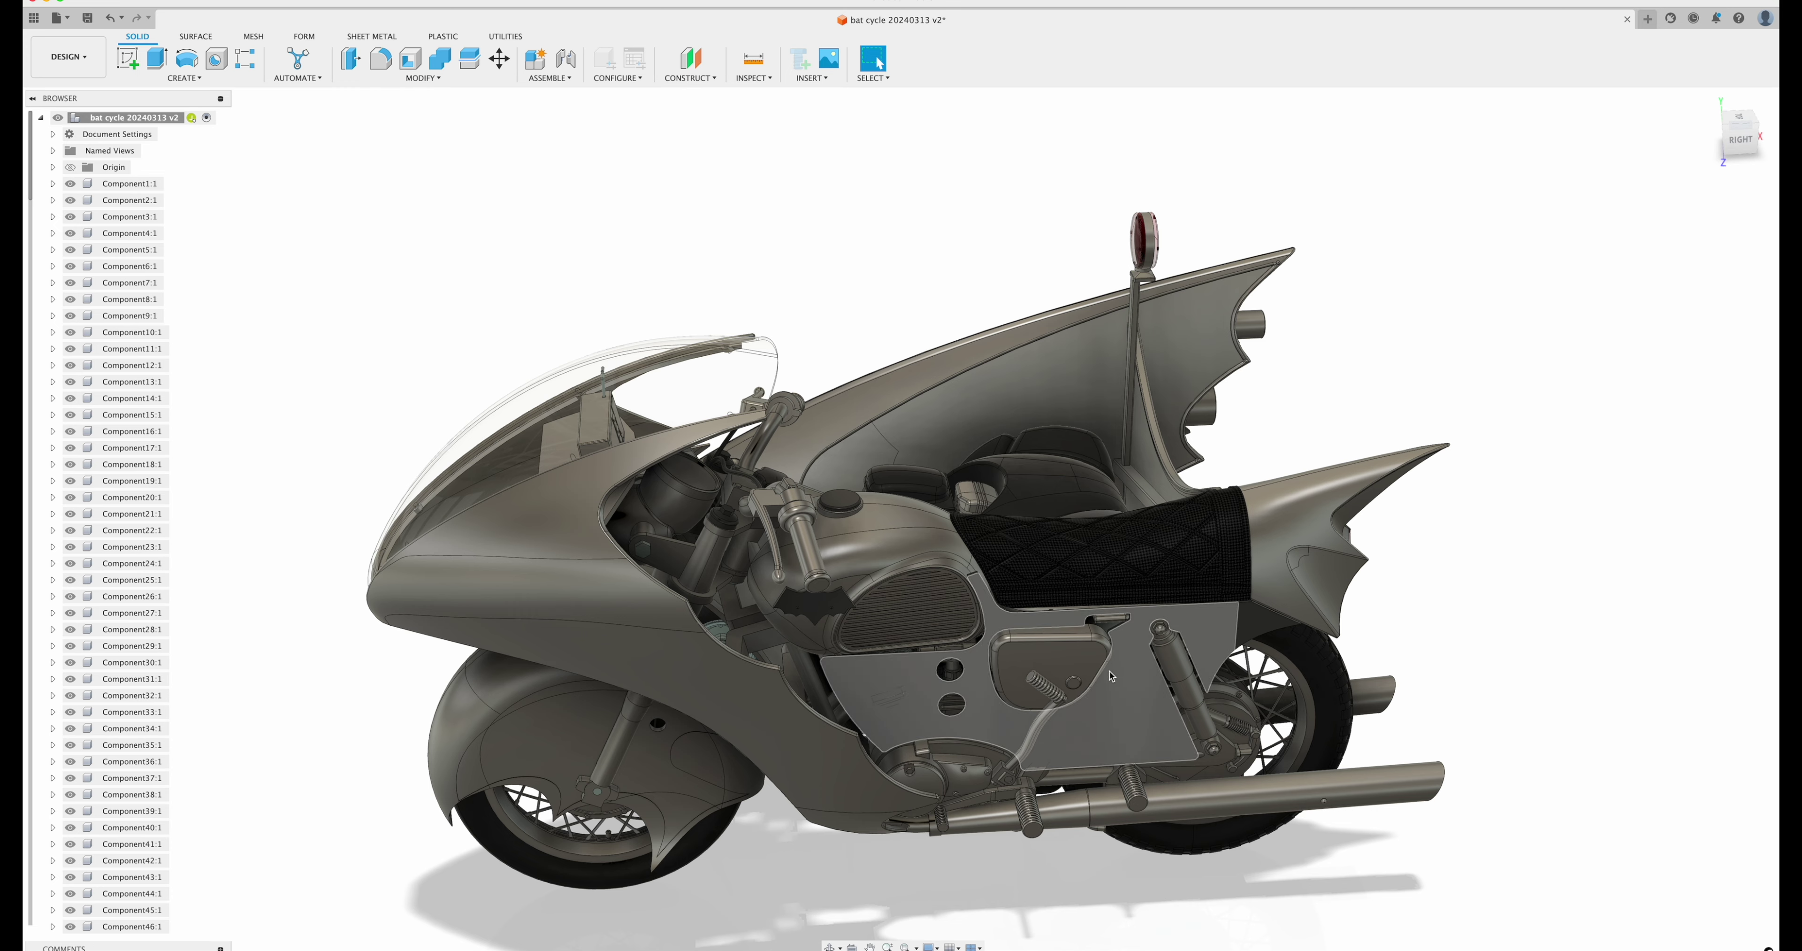
- Select the motorcycle's flat frame side panel and inspect it from both the outer side and the sidecar side
click(1114, 686)
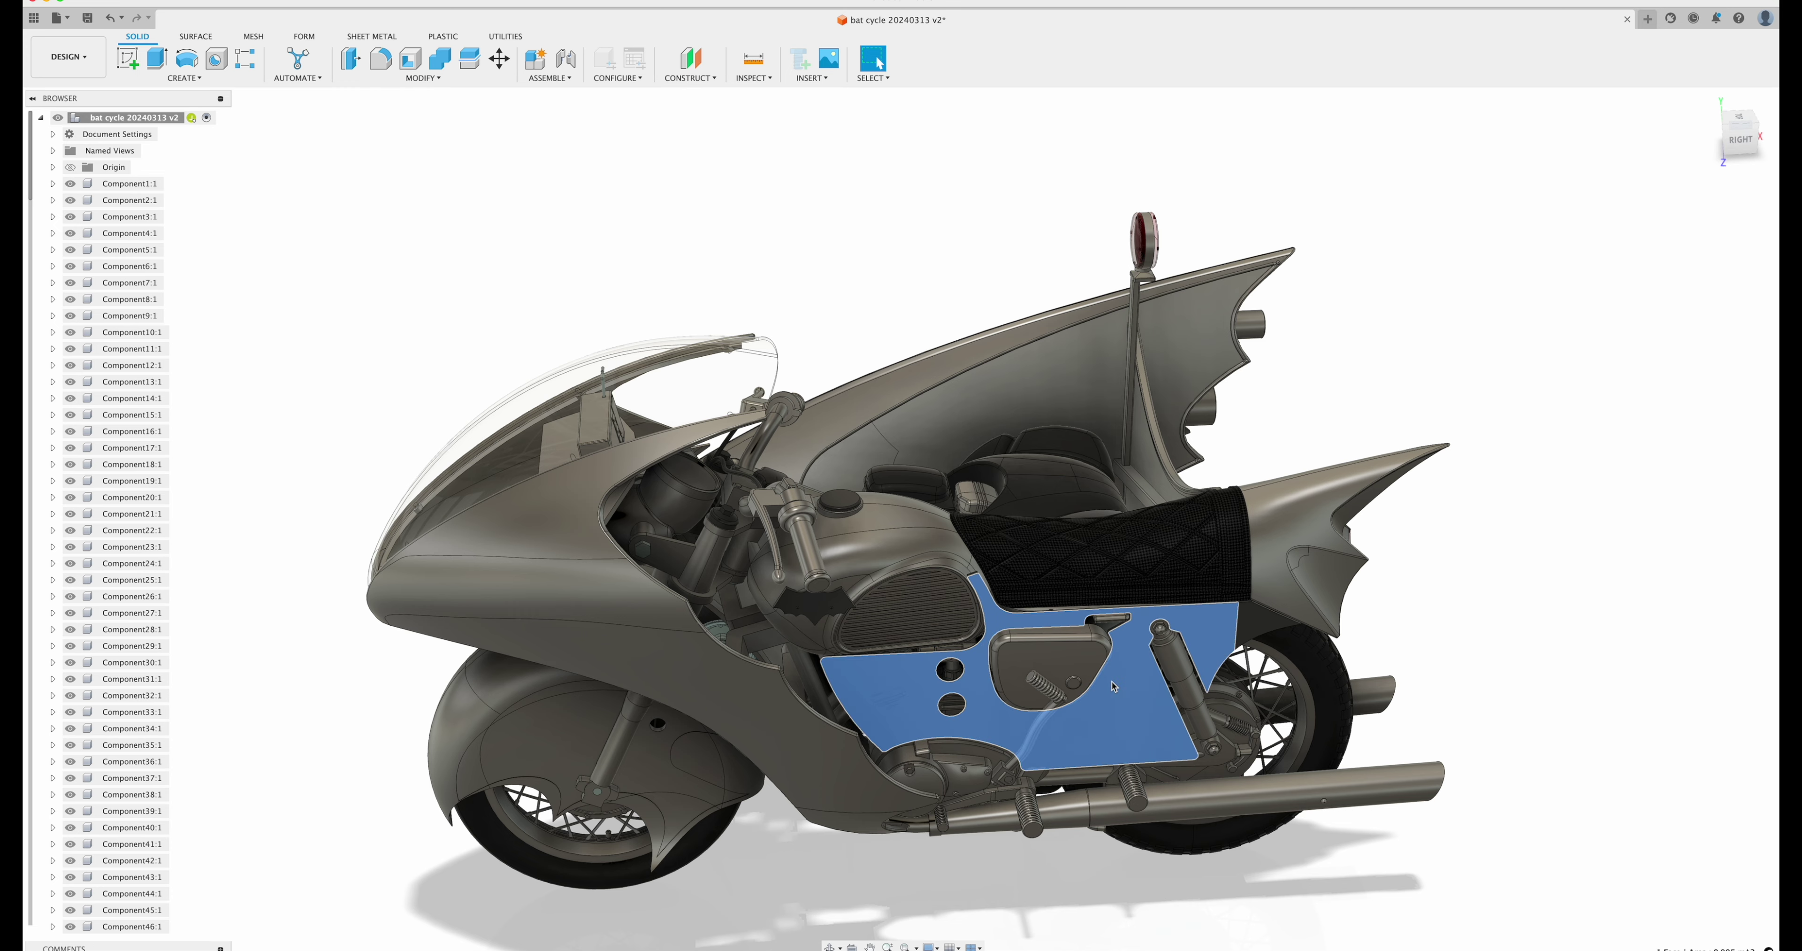
click(1521, 428)
drag(1738, 145, 1528, 153)
click(788, 463)
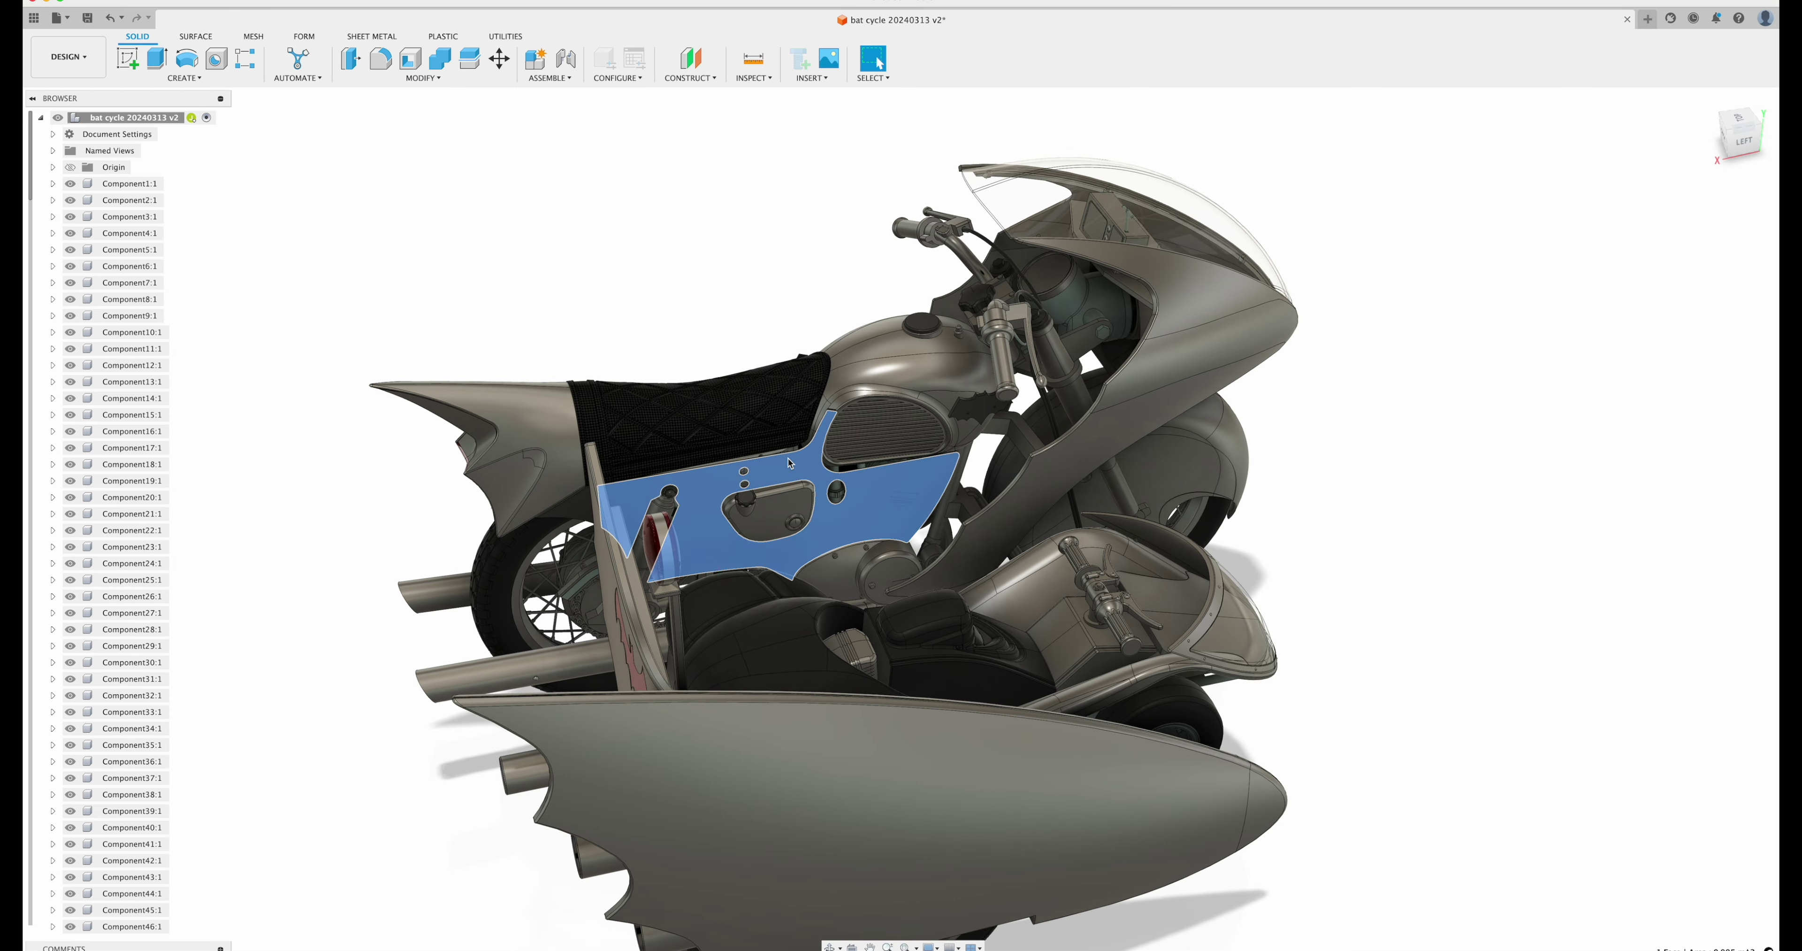
mouse_move(1749, 136)
mouse_down()
mouse_move(1483, 102)
mouse_move(1428, 139)
mouse_up()
click(1600, 374)
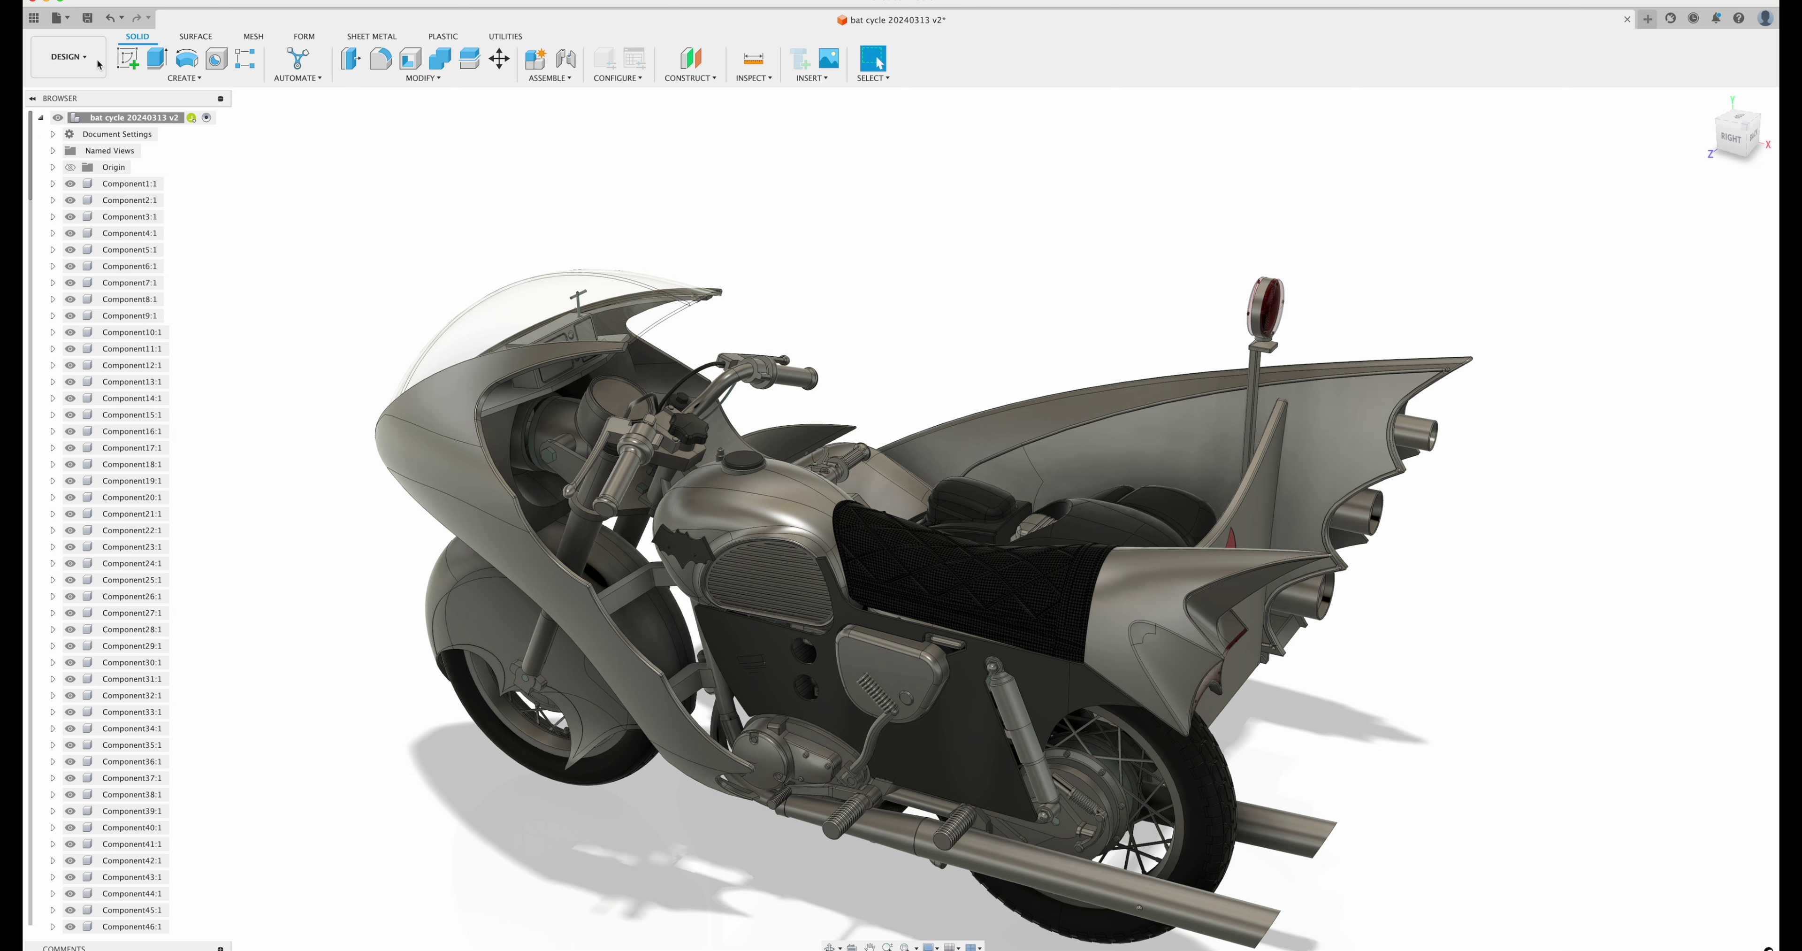
- Switch from the Design workspace to the Render workspace
click(68, 57)
click(63, 147)
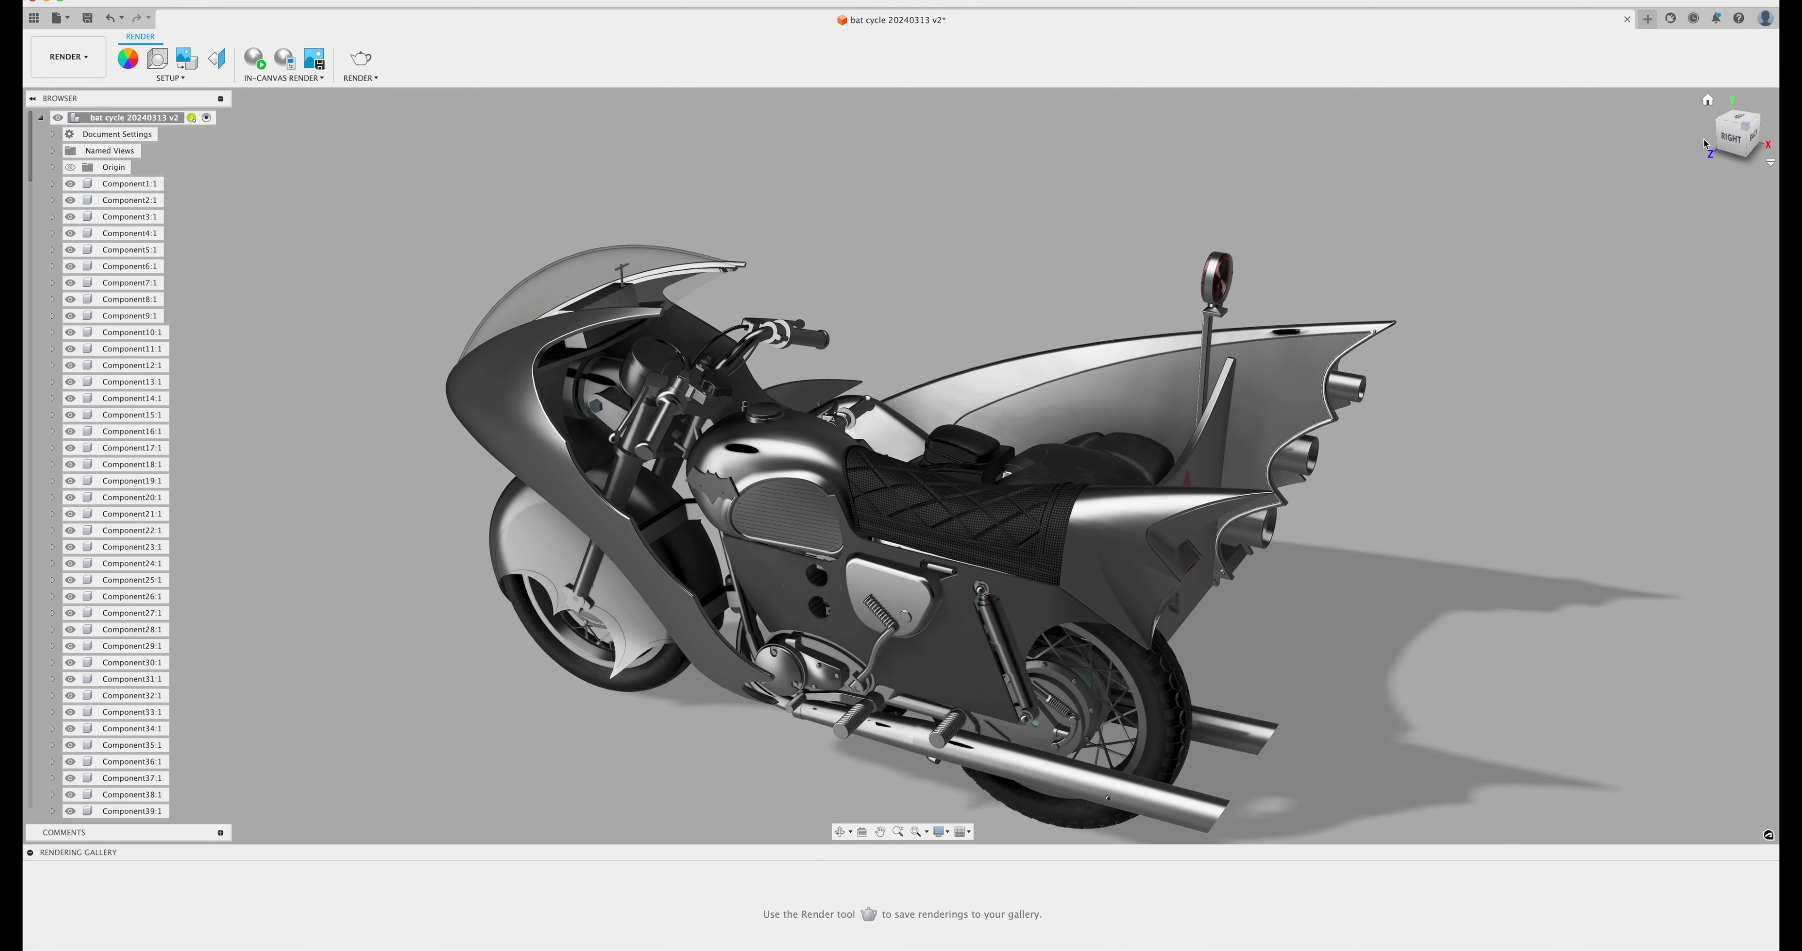
- Examine the bat cycle's rendered appearance from the right side, the rear bat emblem panel and the sidecar front
drag(1735, 144, 1766, 131)
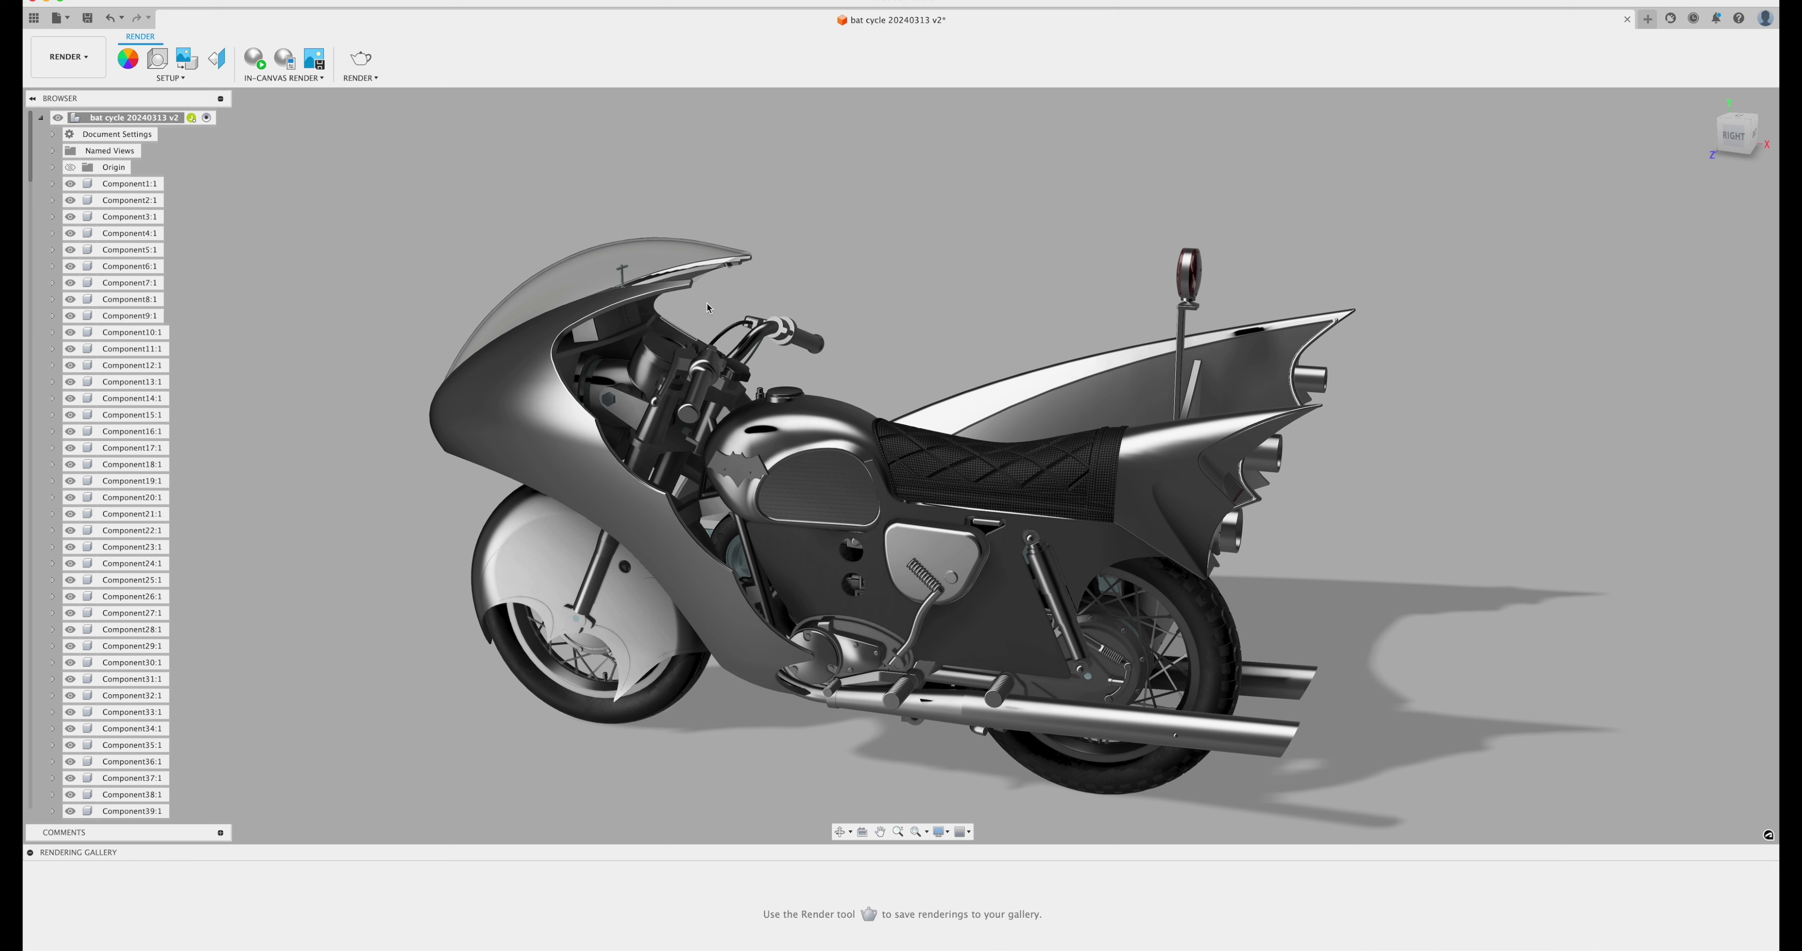
drag(1737, 136, 1693, 142)
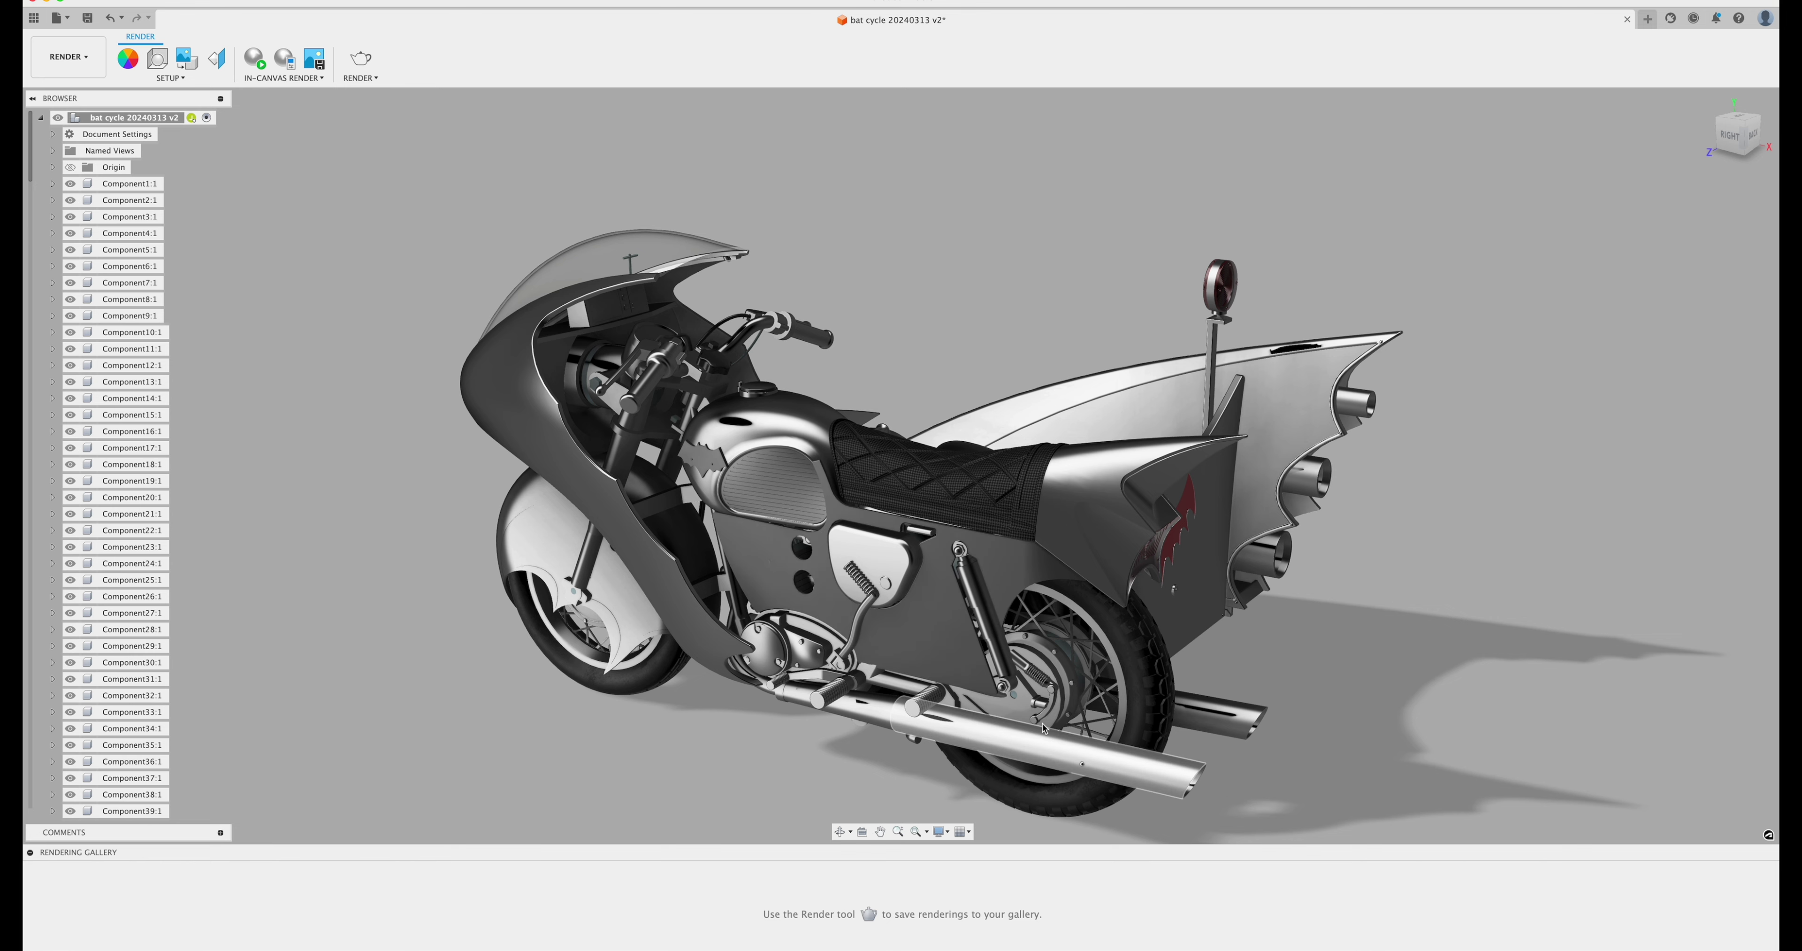
click(1729, 137)
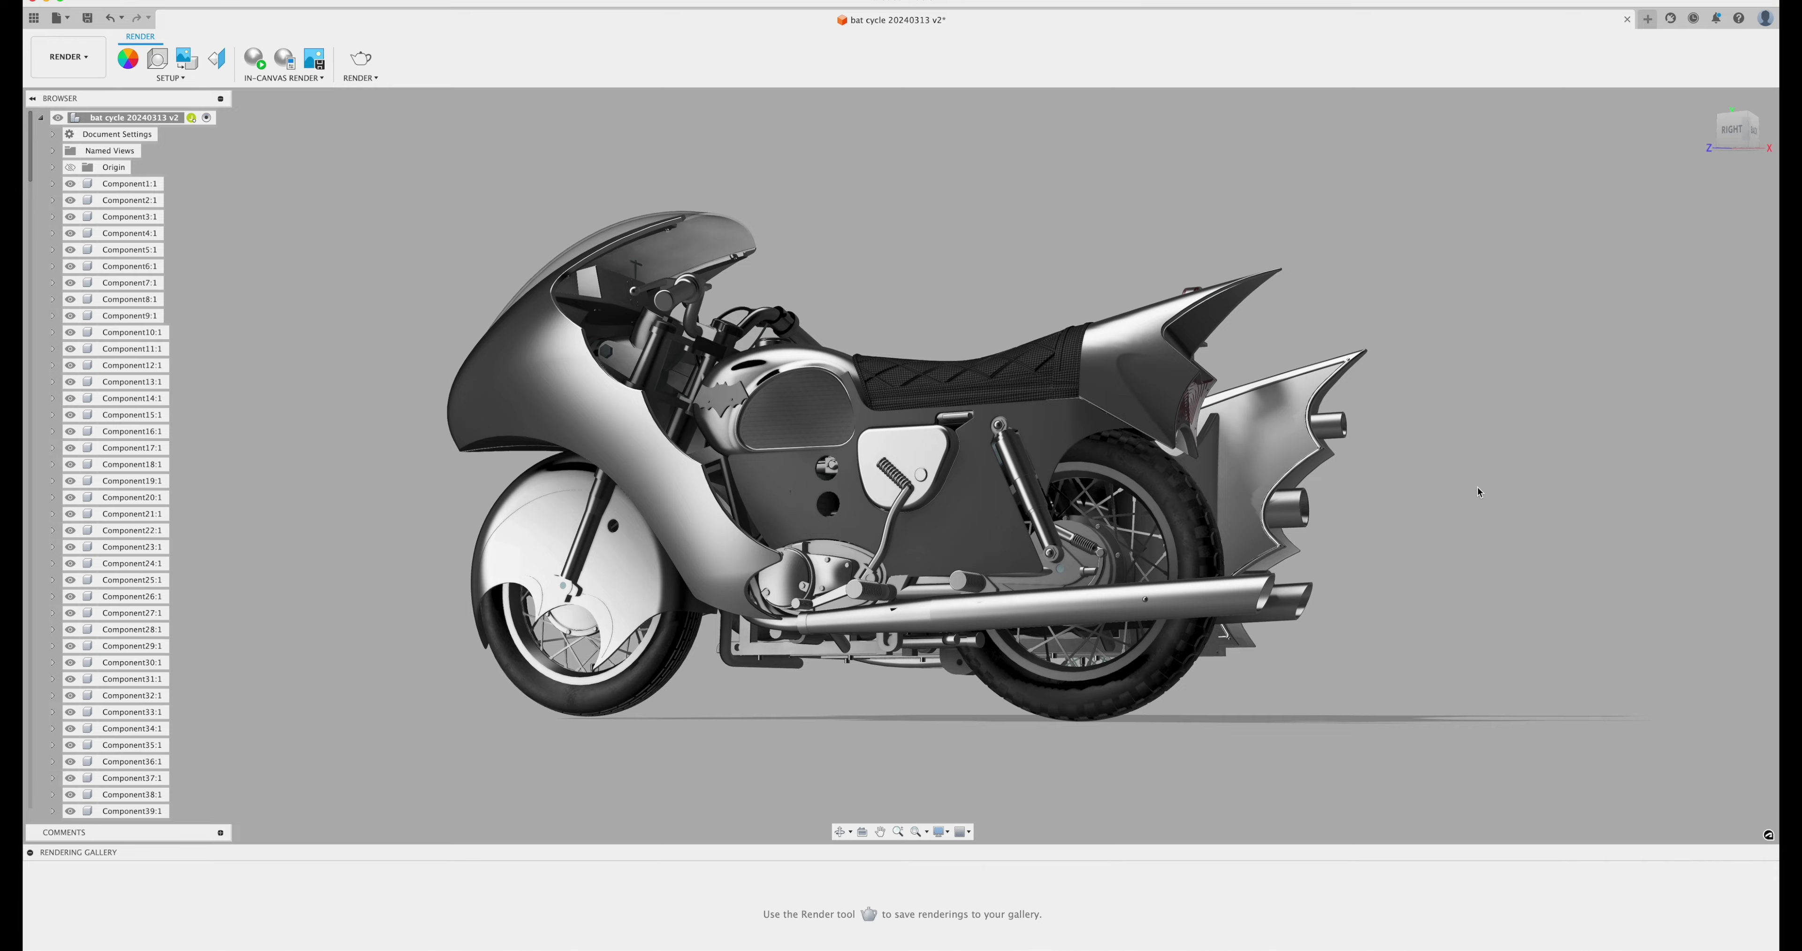
mouse_move(1720, 141)
mouse_down()
mouse_move(1557, 138)
mouse_move(1637, 141)
mouse_up()
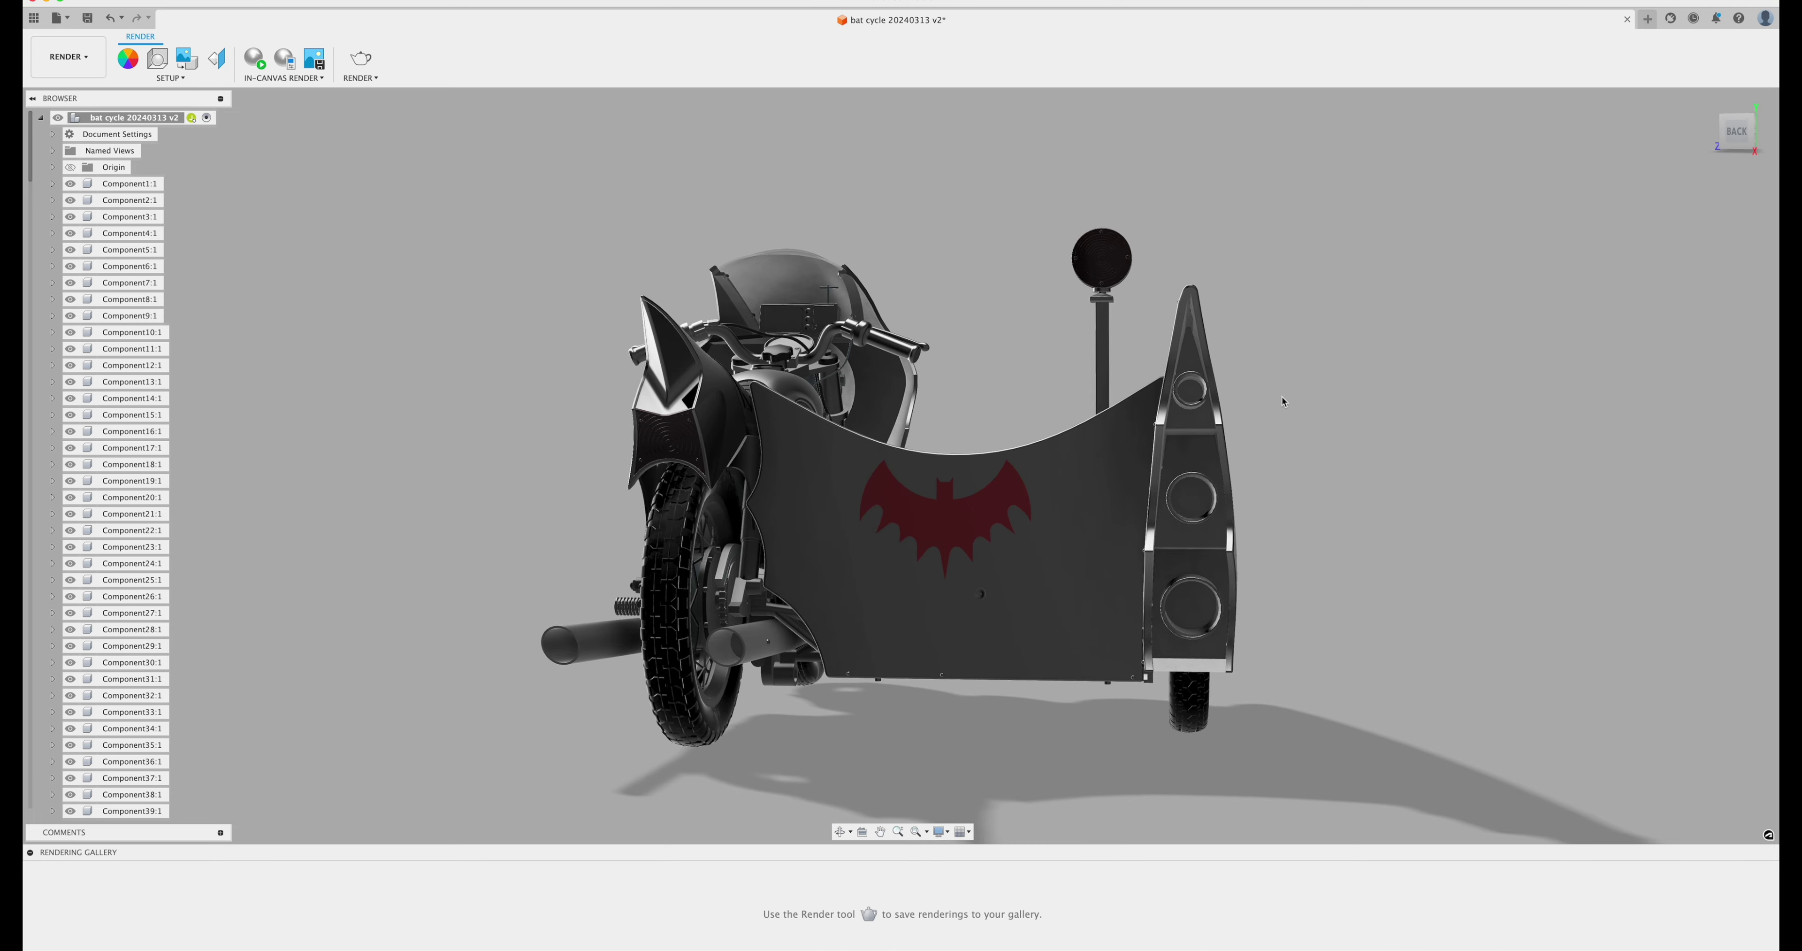
mouse_move(1743, 134)
mouse_down()
mouse_move(1702, 150)
mouse_move(1709, 133)
mouse_up()
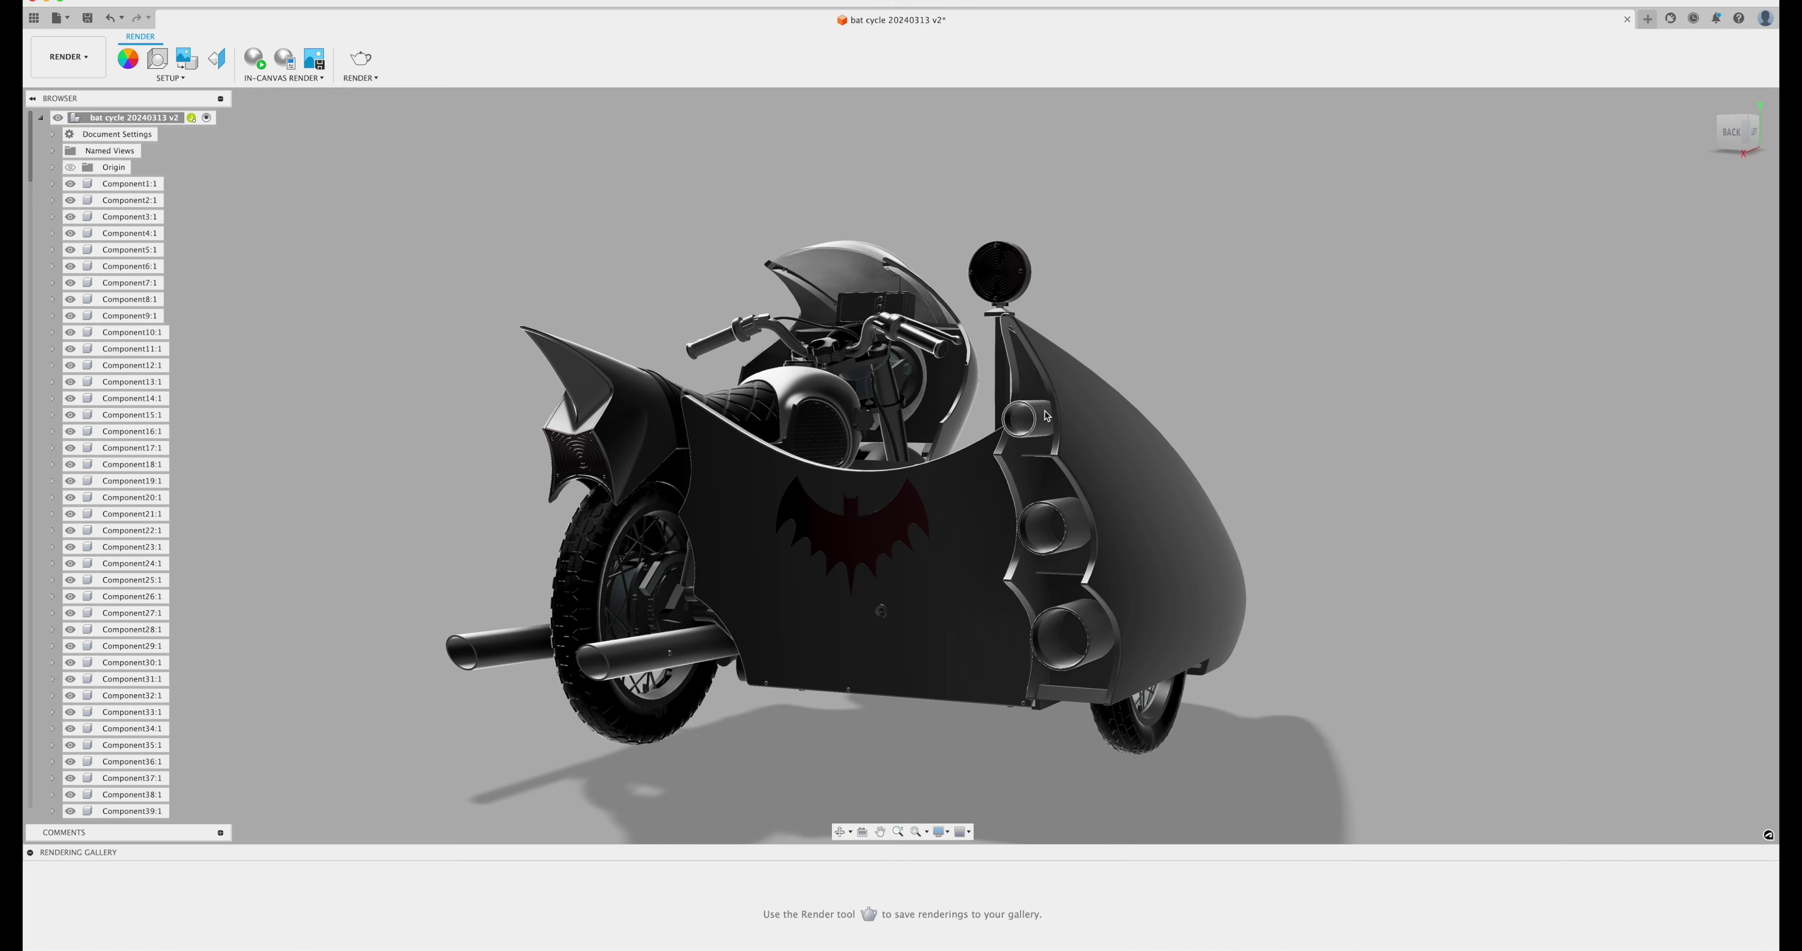
drag(1744, 133, 1694, 141)
drag(980, 364, 720, 247)
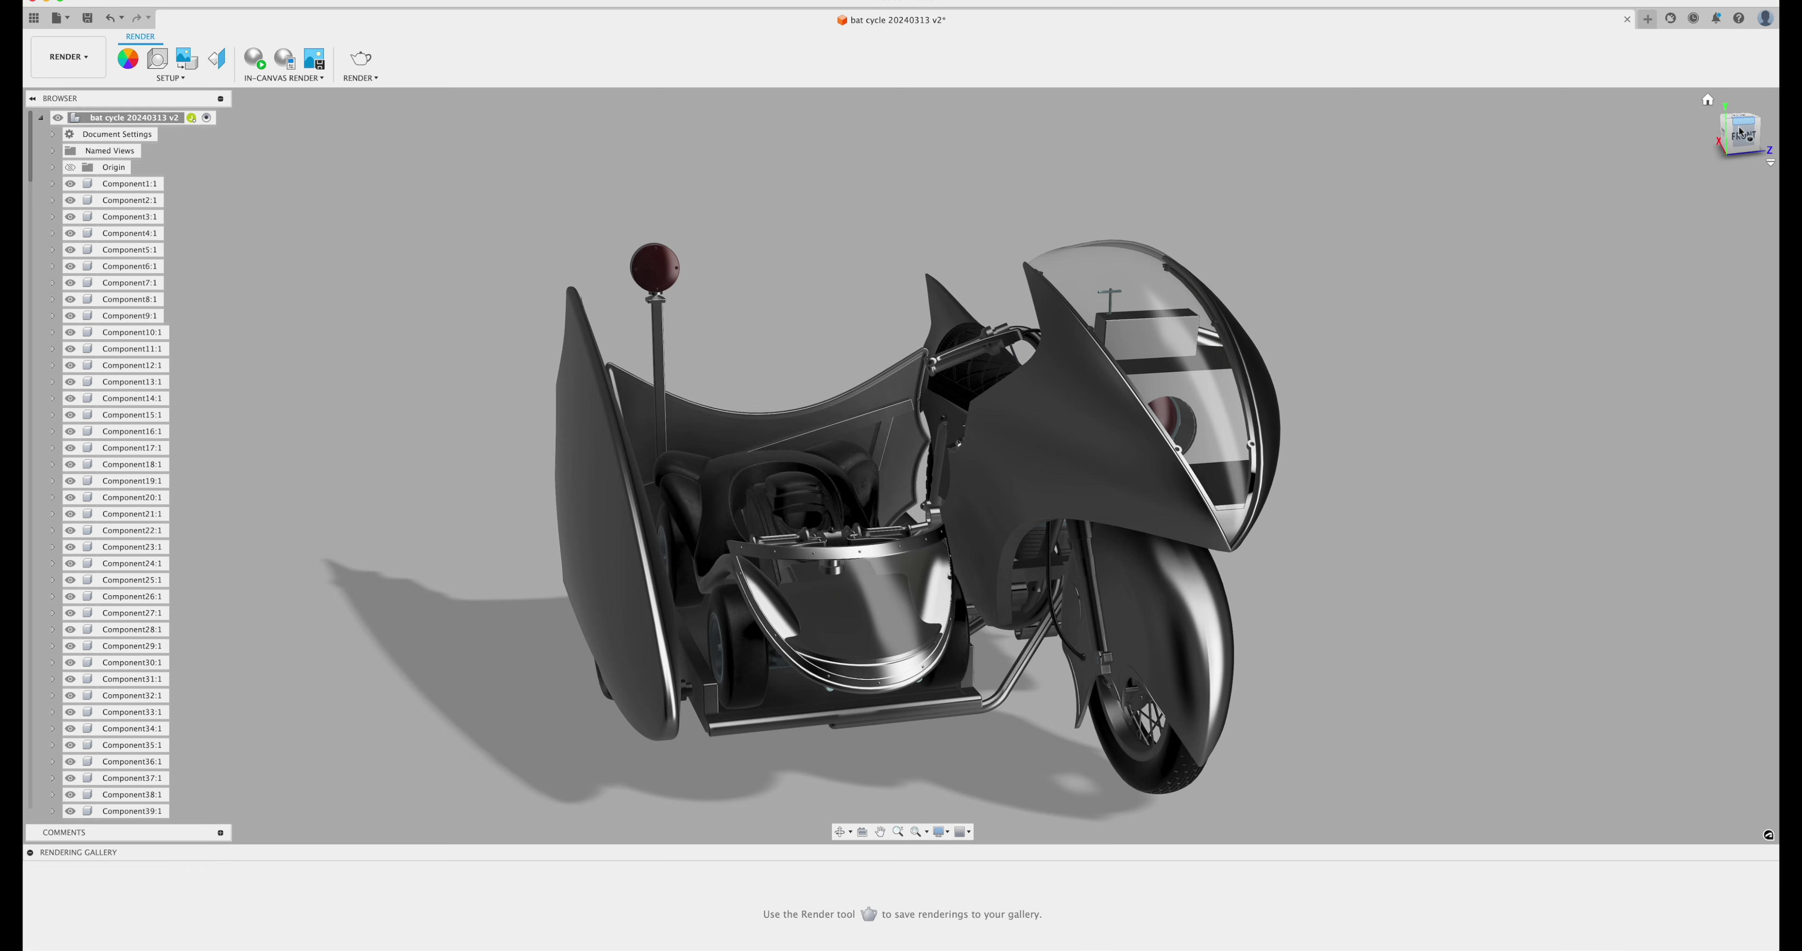
drag(909, 471, 932, 579)
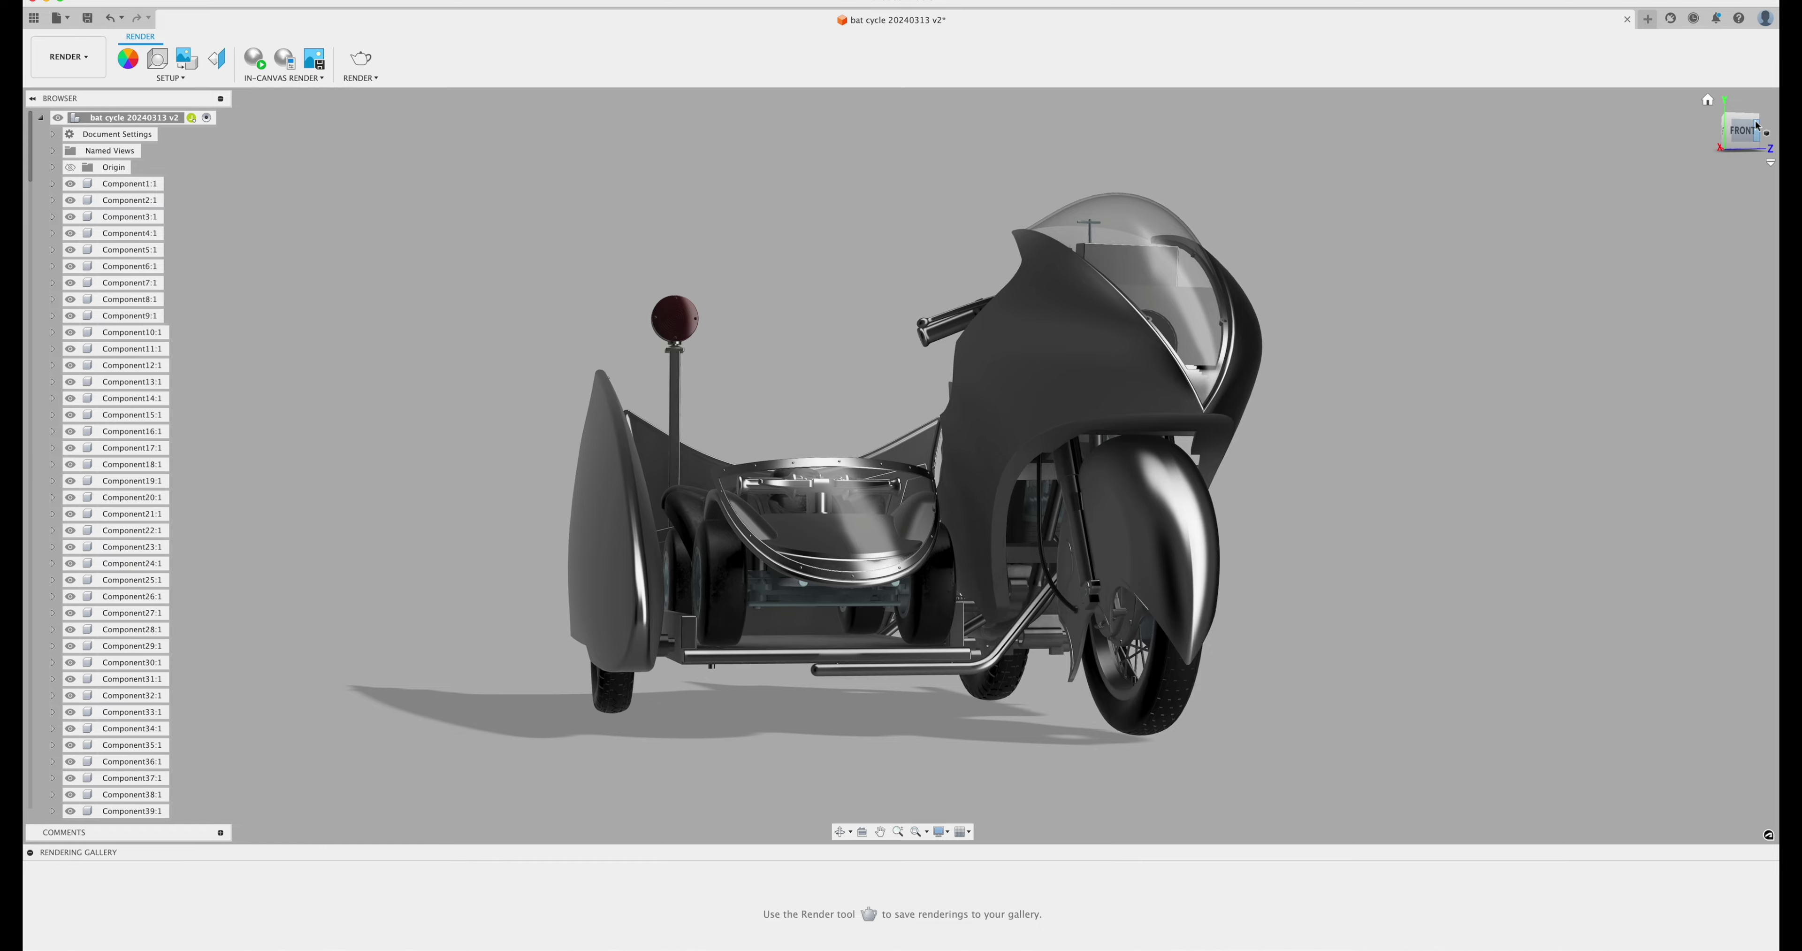
- Inspect the rendered sidecar's underside, the rear tyre and exhausts, and both sides of the motorcycle
mouse_move(1742, 131)
mouse_down()
mouse_move(1699, 91)
mouse_move(1629, 102)
mouse_up()
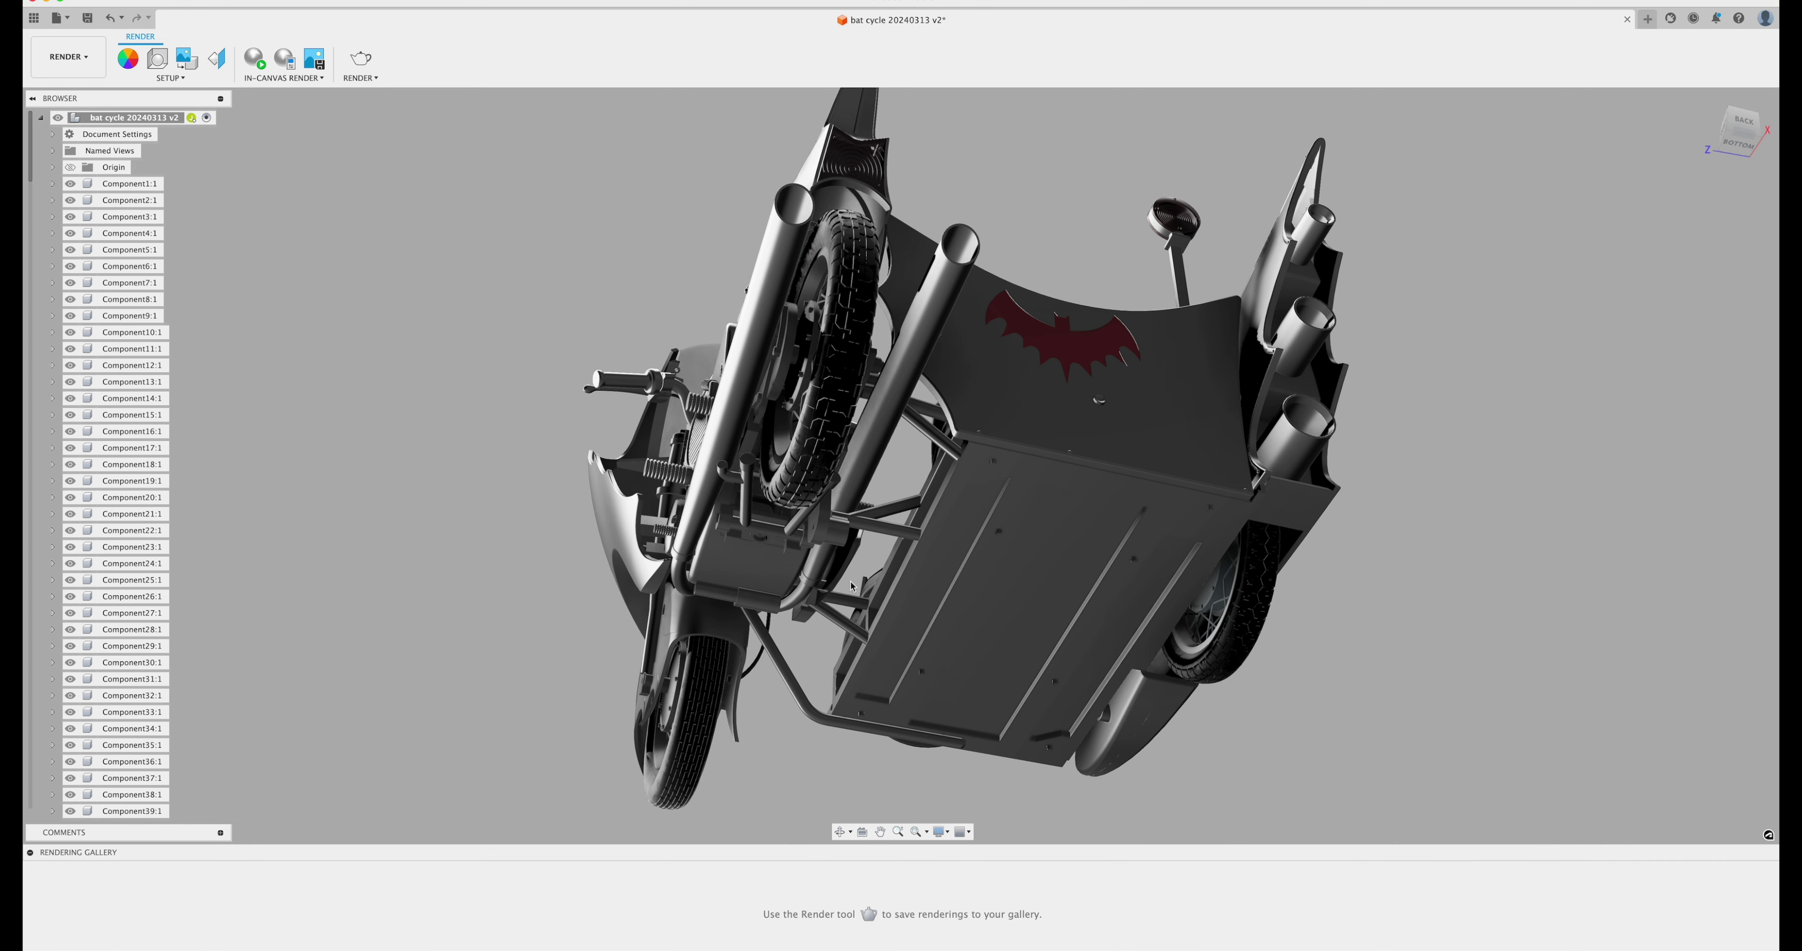
click(1745, 117)
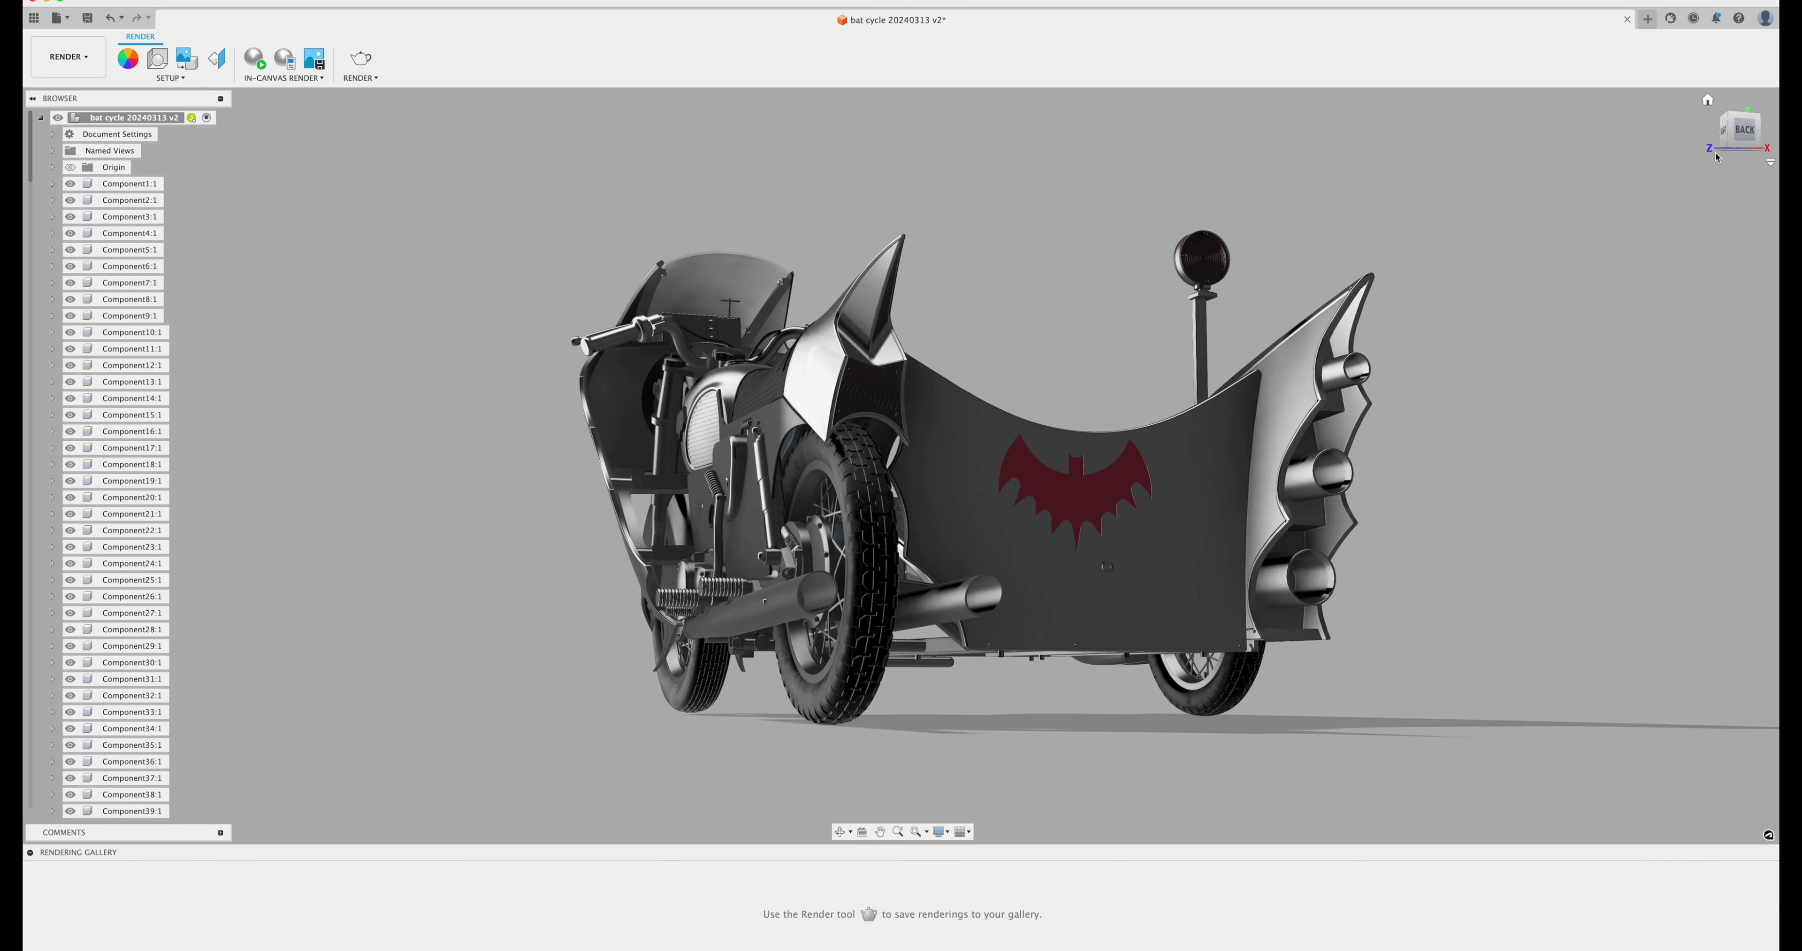
drag(1735, 147, 1303, 375)
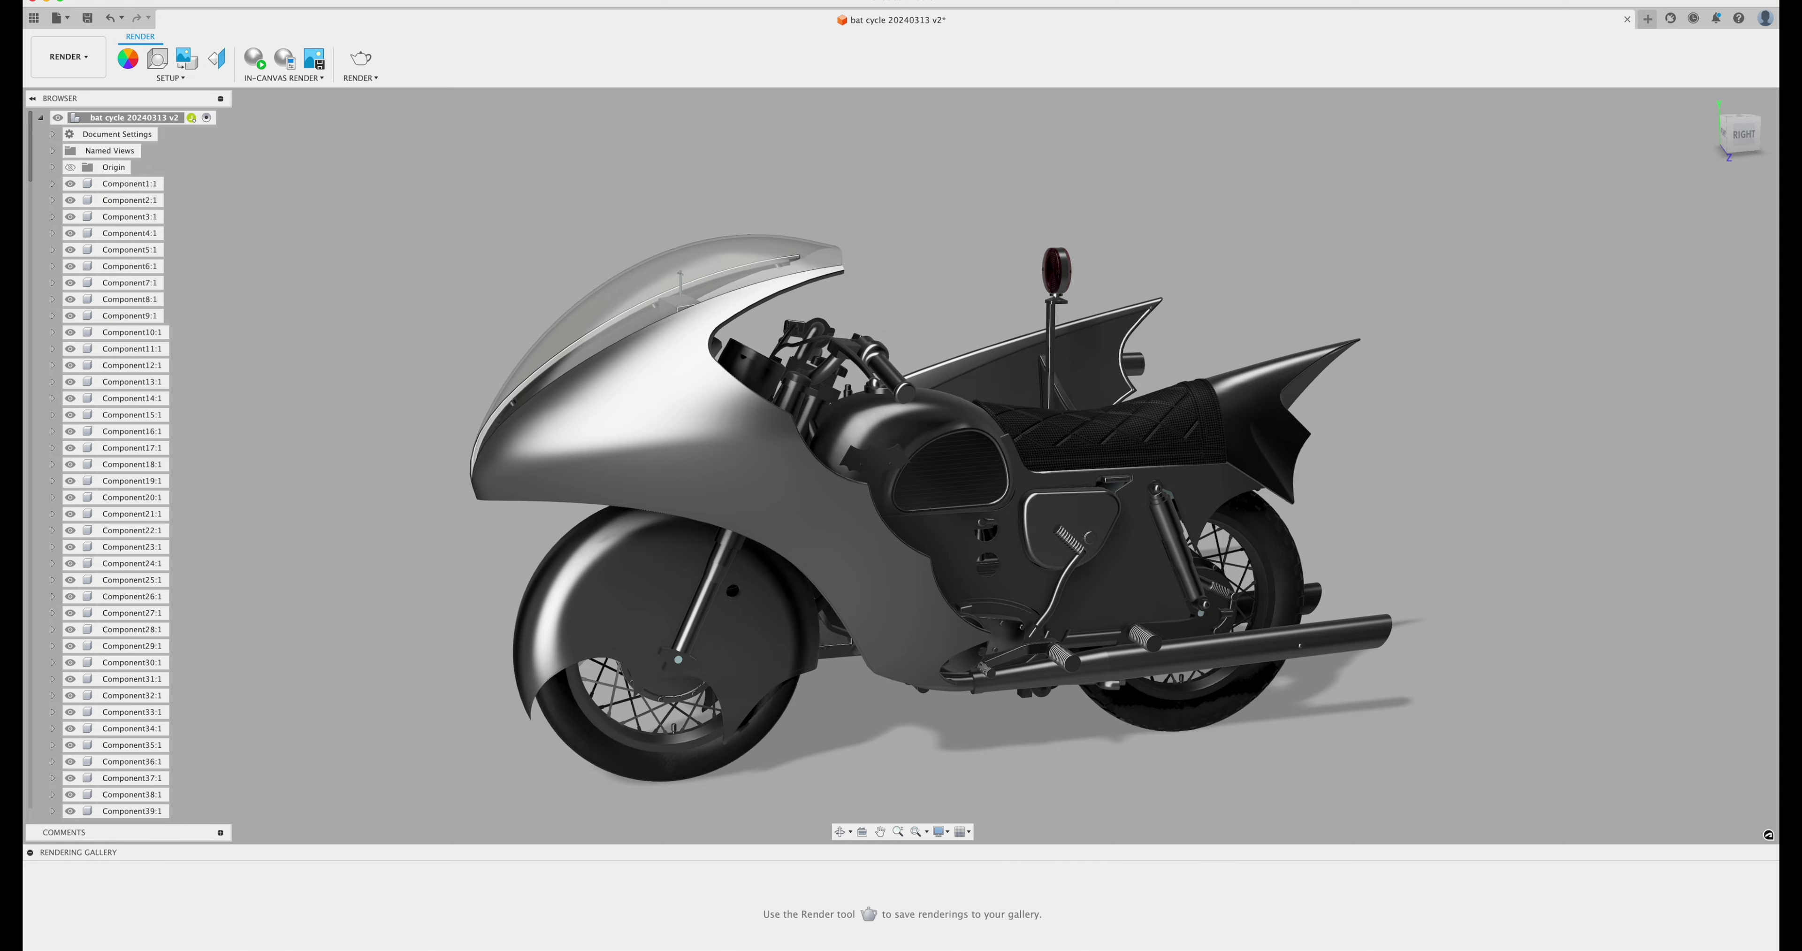
mouse_move(1741, 136)
mouse_down()
mouse_move(1658, 273)
mouse_move(1441, 251)
mouse_move(1328, 174)
mouse_move(1224, 165)
mouse_up()
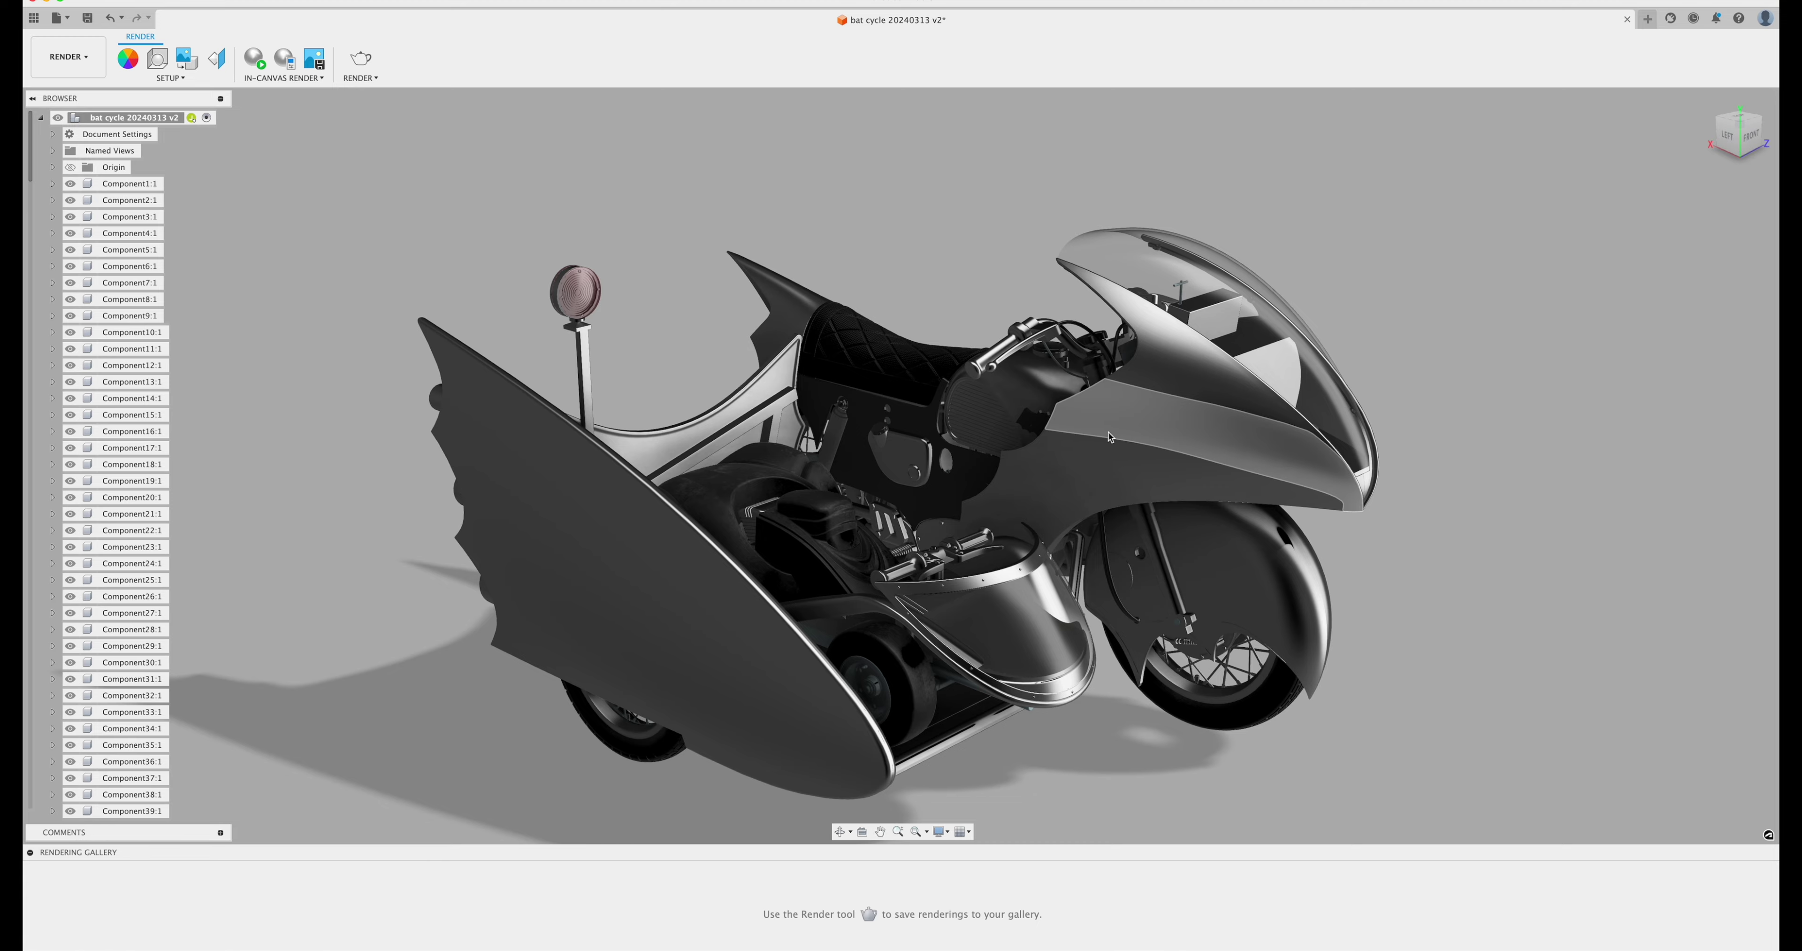
drag(1742, 137, 1573, 140)
drag(1097, 223, 1091, 223)
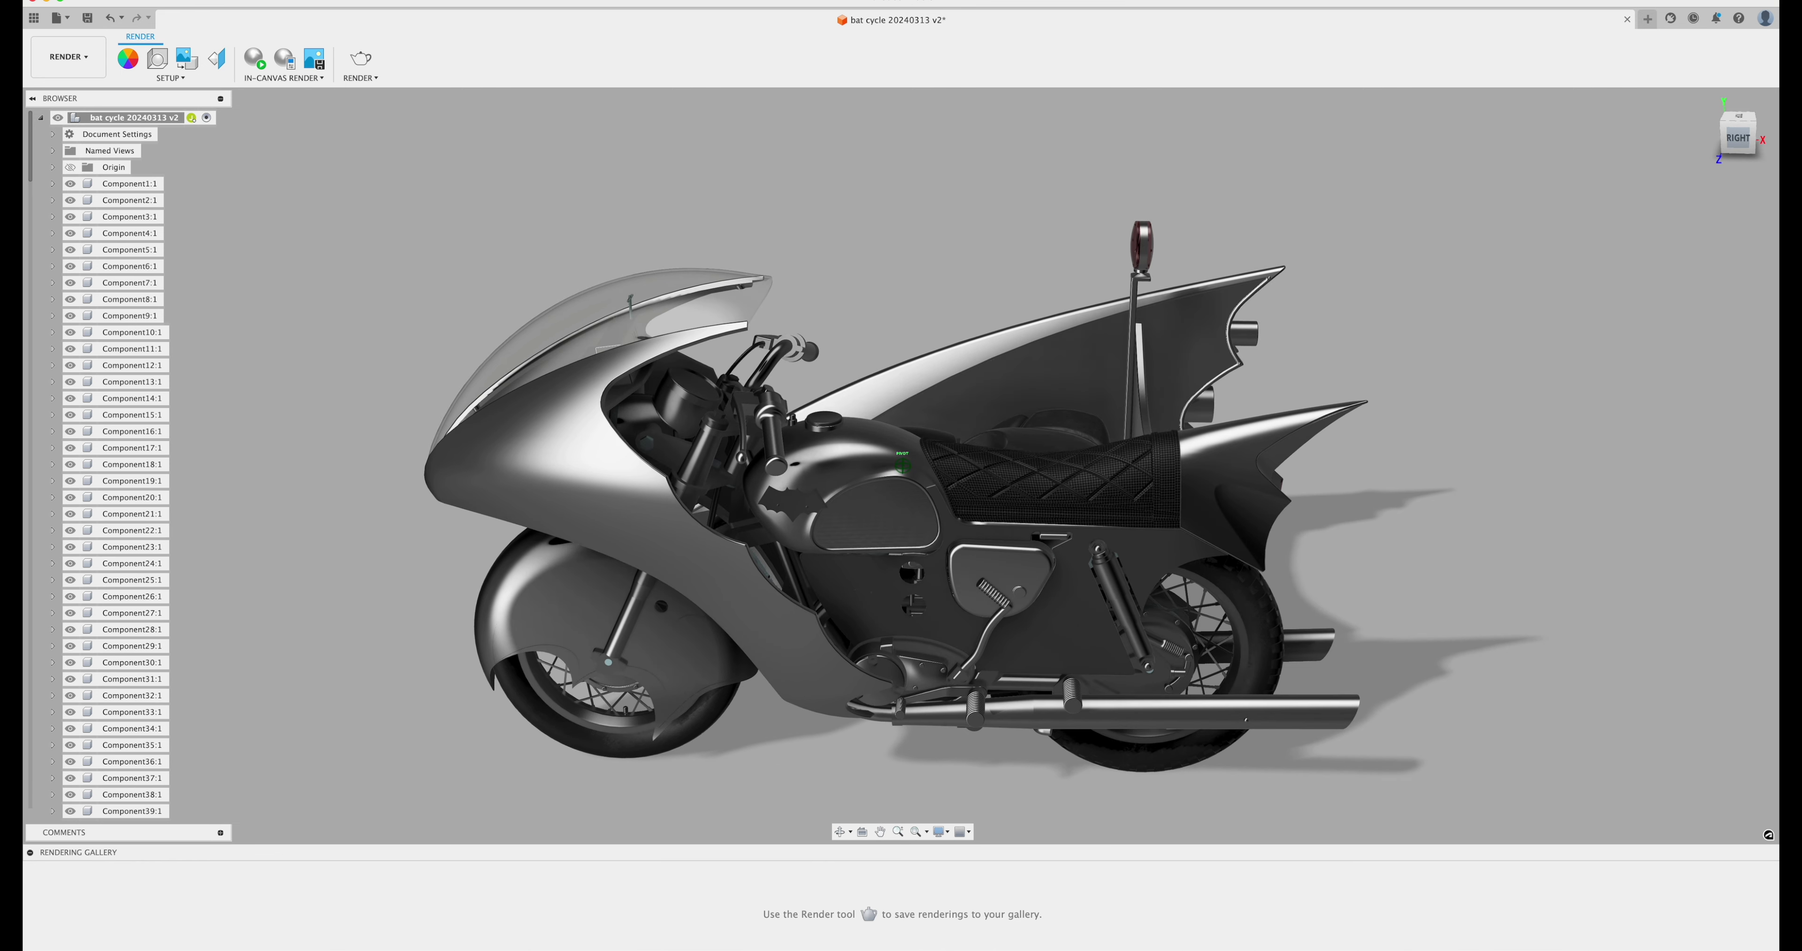
drag(1740, 137, 1736, 139)
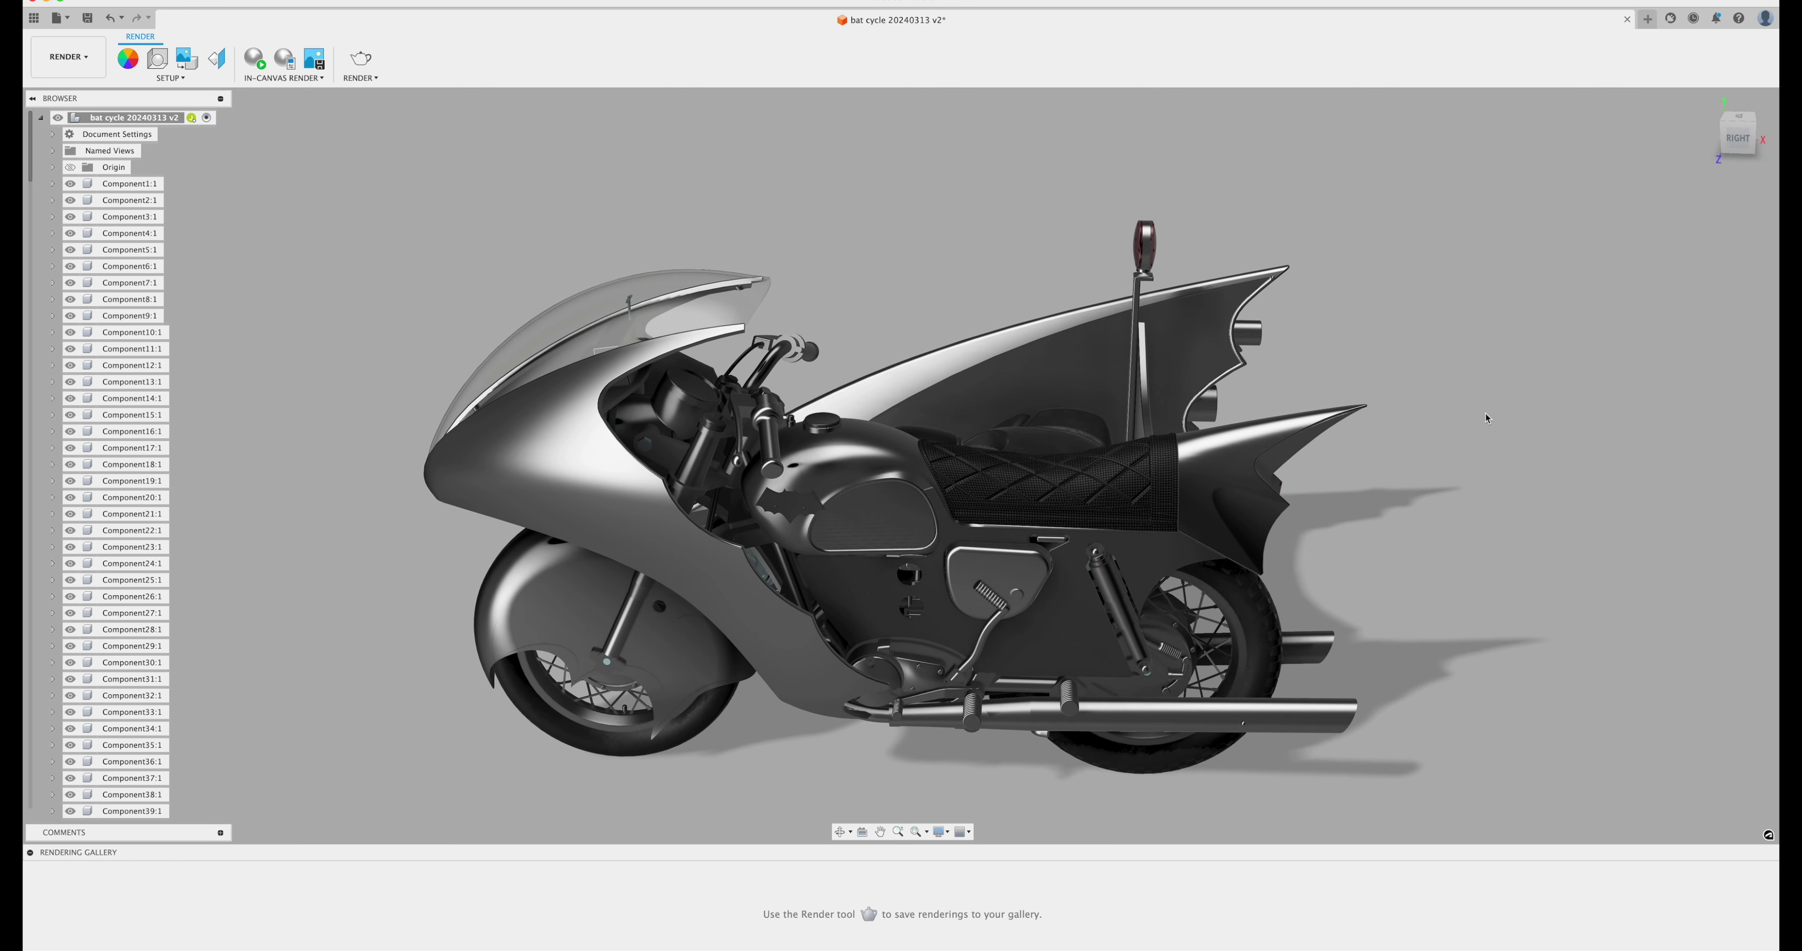
click(1738, 137)
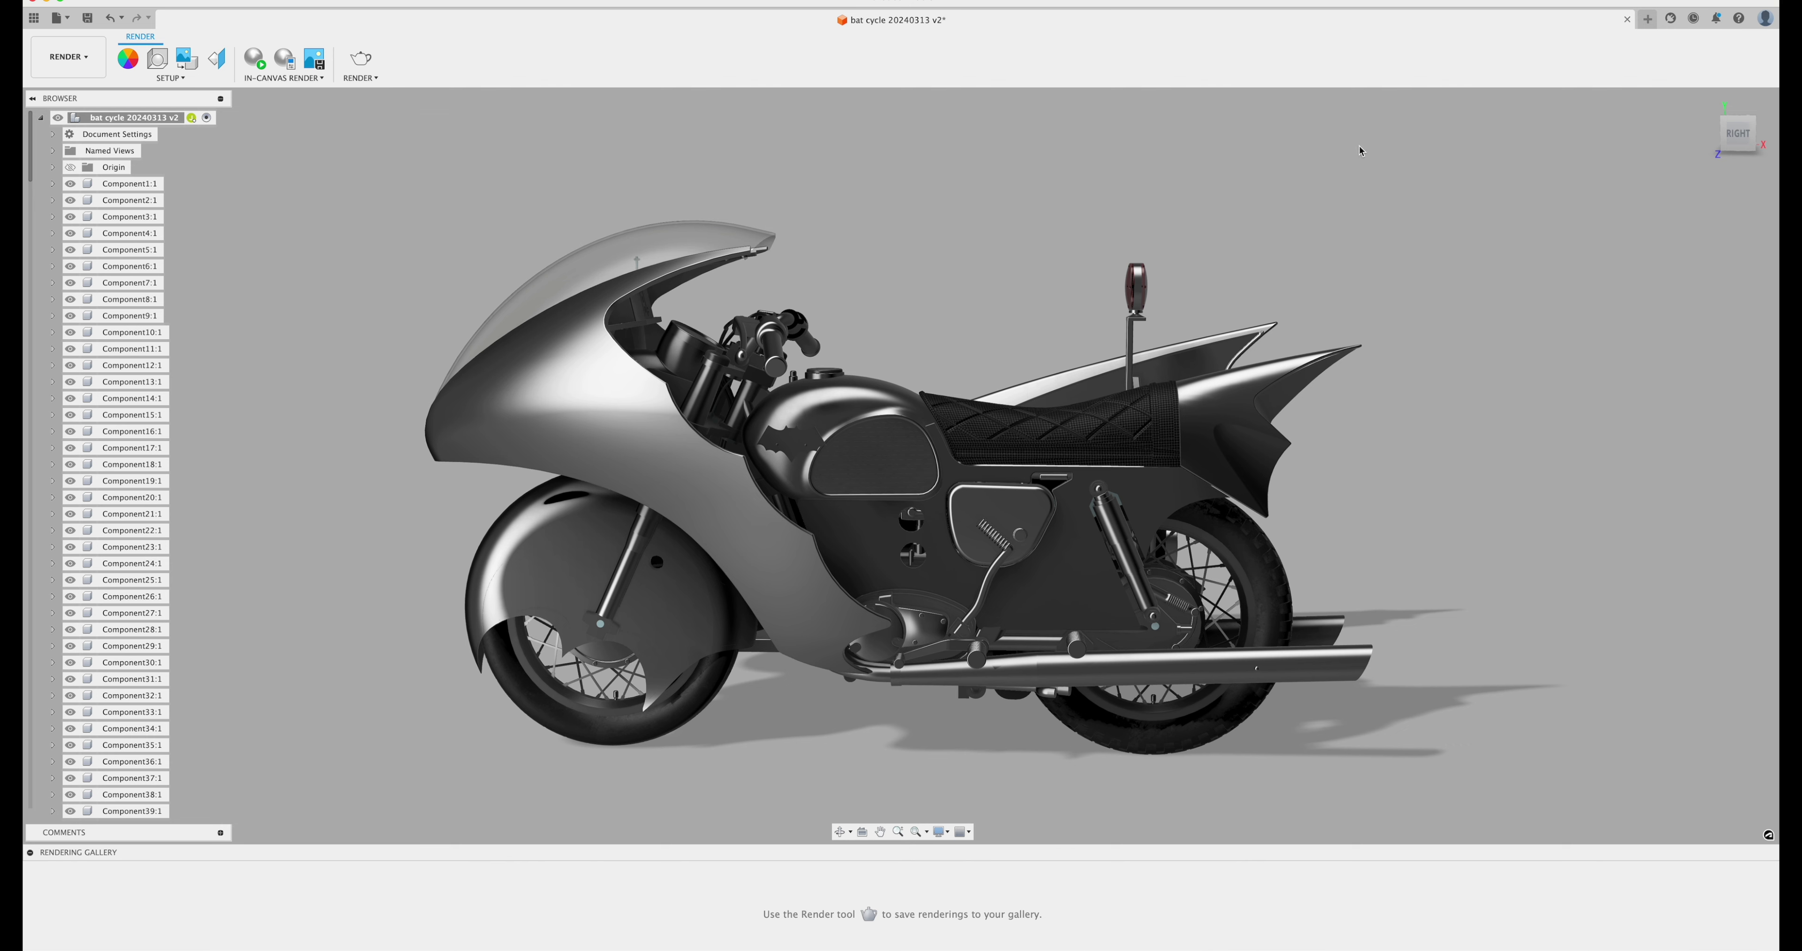
- Compare the rendered motorcycle from above the seat, from the sidecar side and from the straight right side
mouse_move(1733, 136)
mouse_down()
mouse_move(1711, 210)
mouse_move(1574, 294)
mouse_move(1126, 360)
mouse_move(692, 266)
mouse_up()
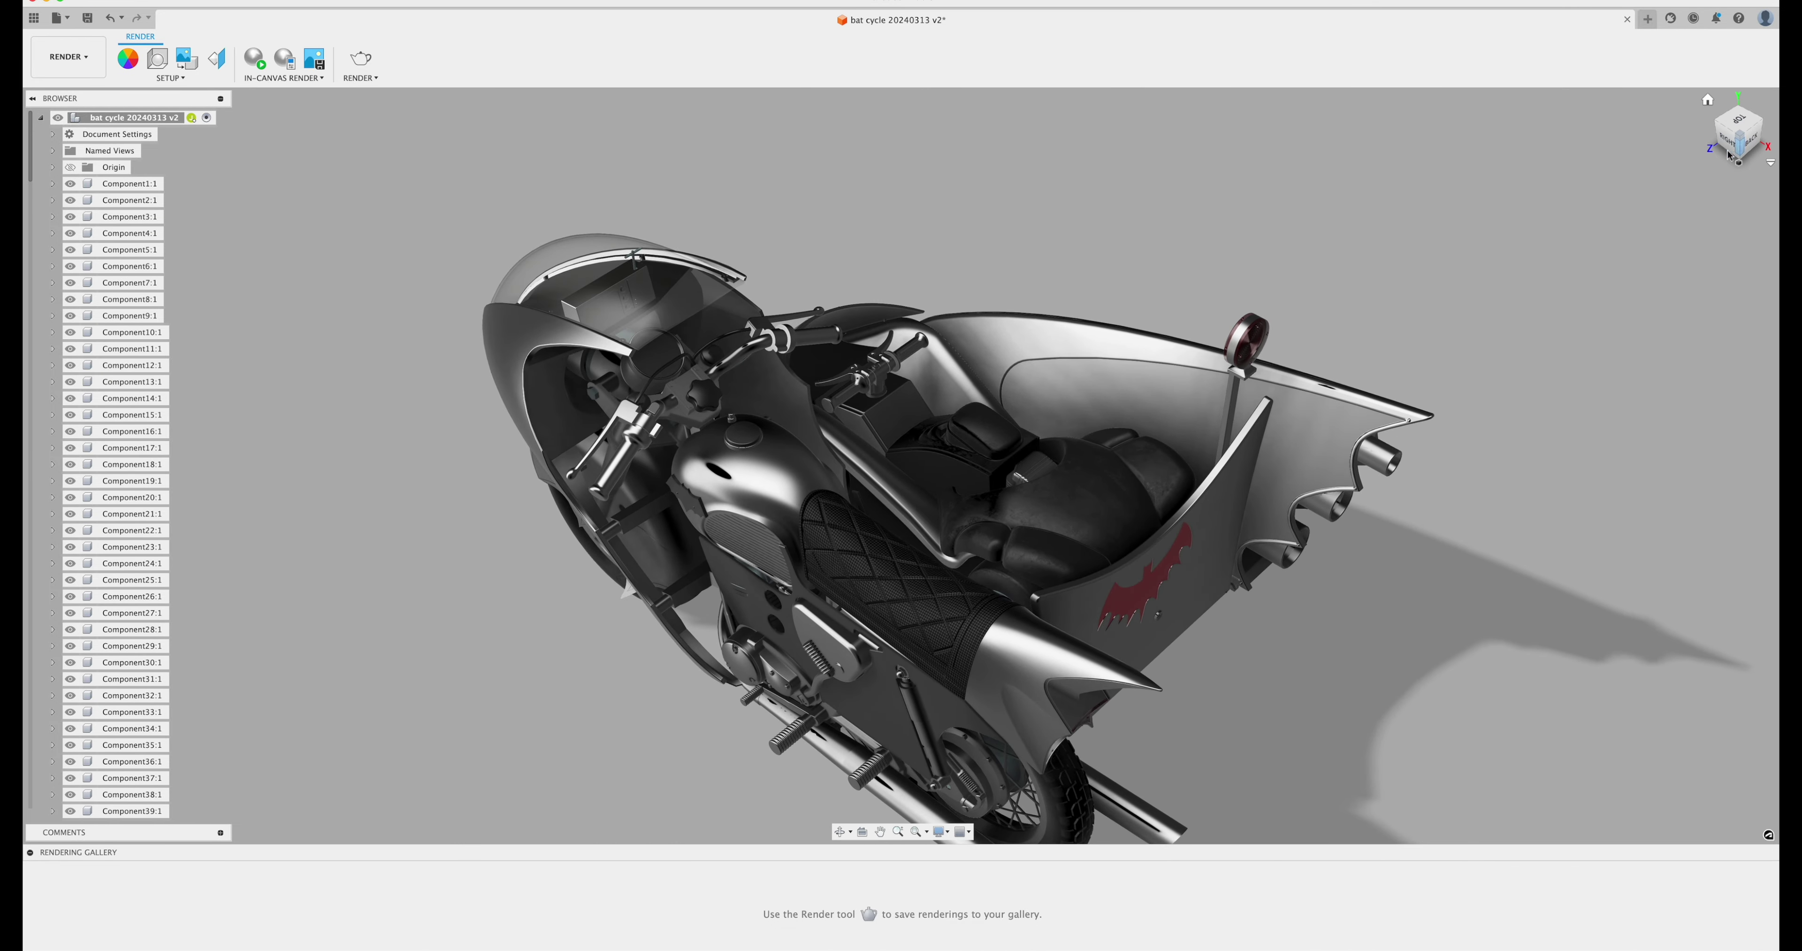
mouse_move(1740, 147)
mouse_down()
mouse_move(1760, 110)
mouse_move(1732, 155)
mouse_up()
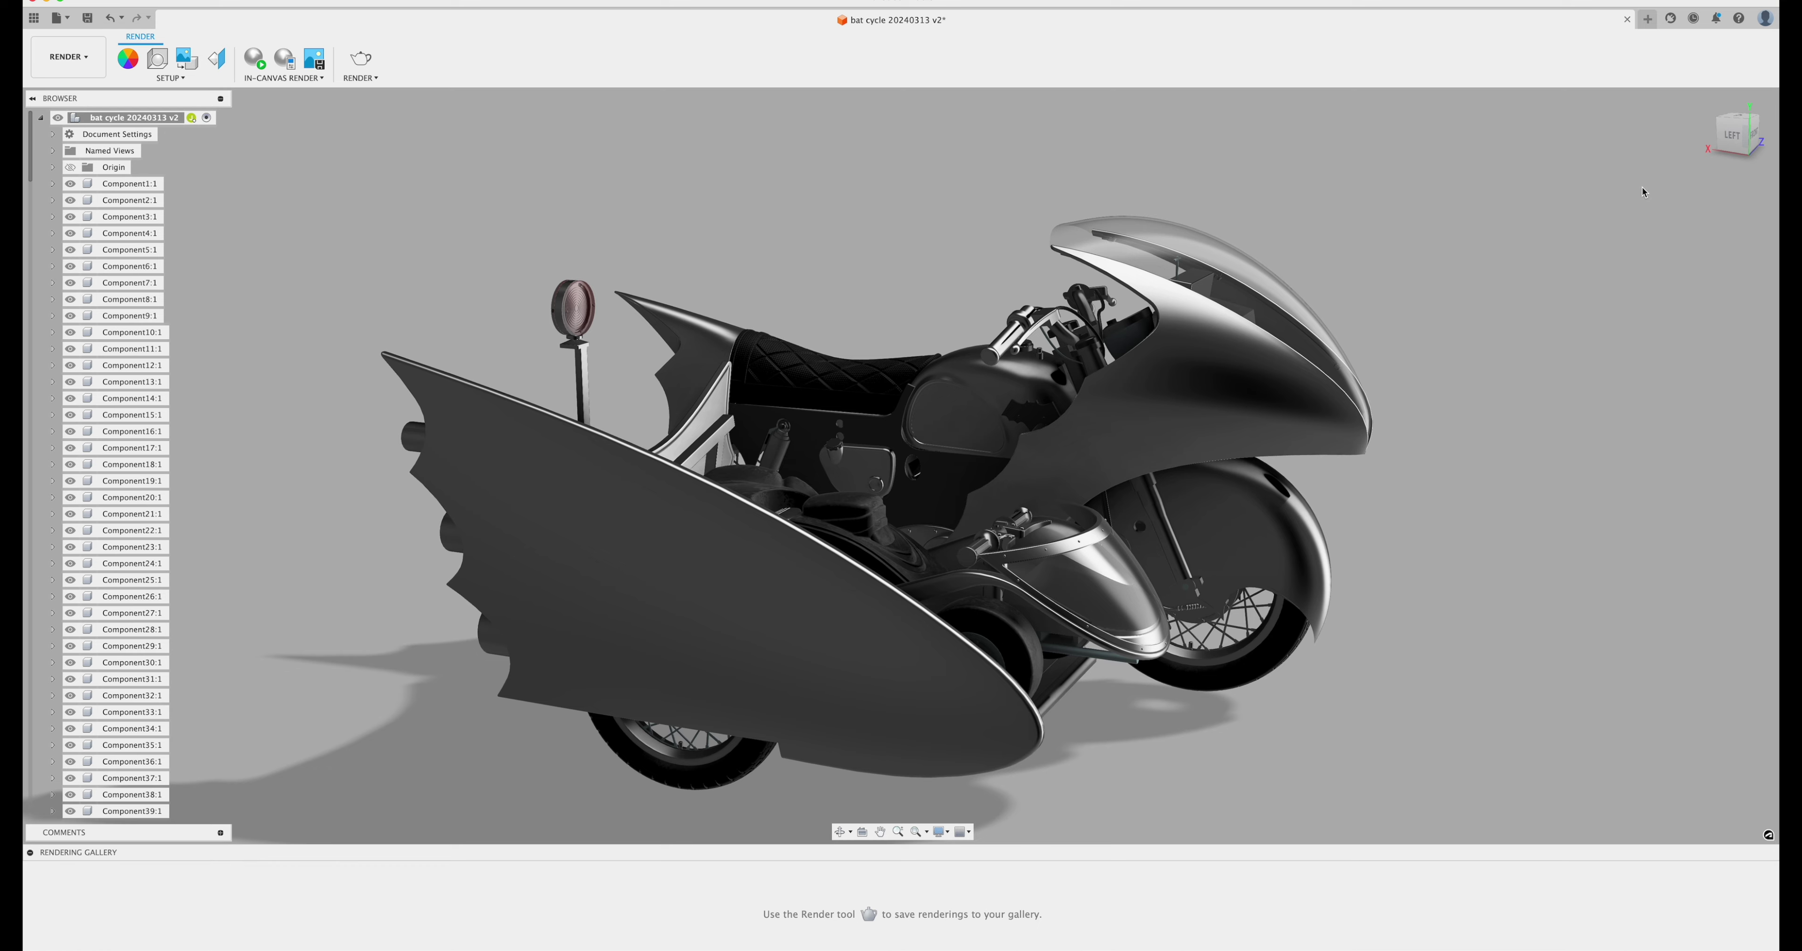
drag(1735, 136, 1724, 146)
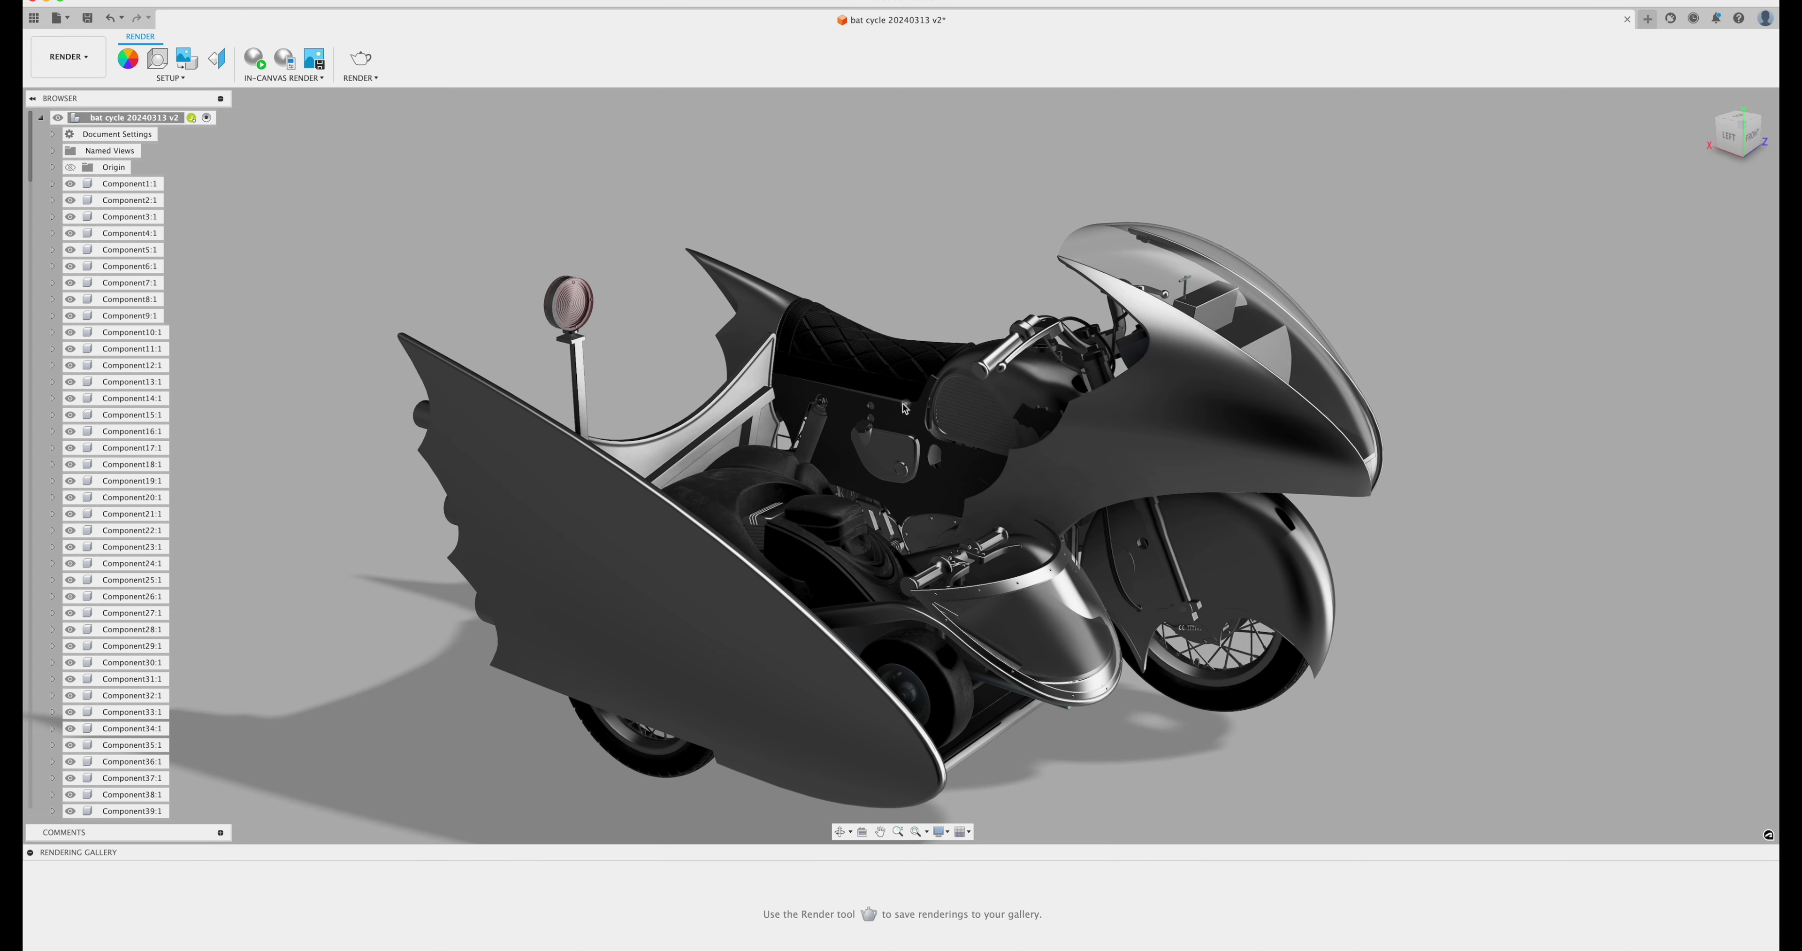
drag(1755, 138, 1668, 138)
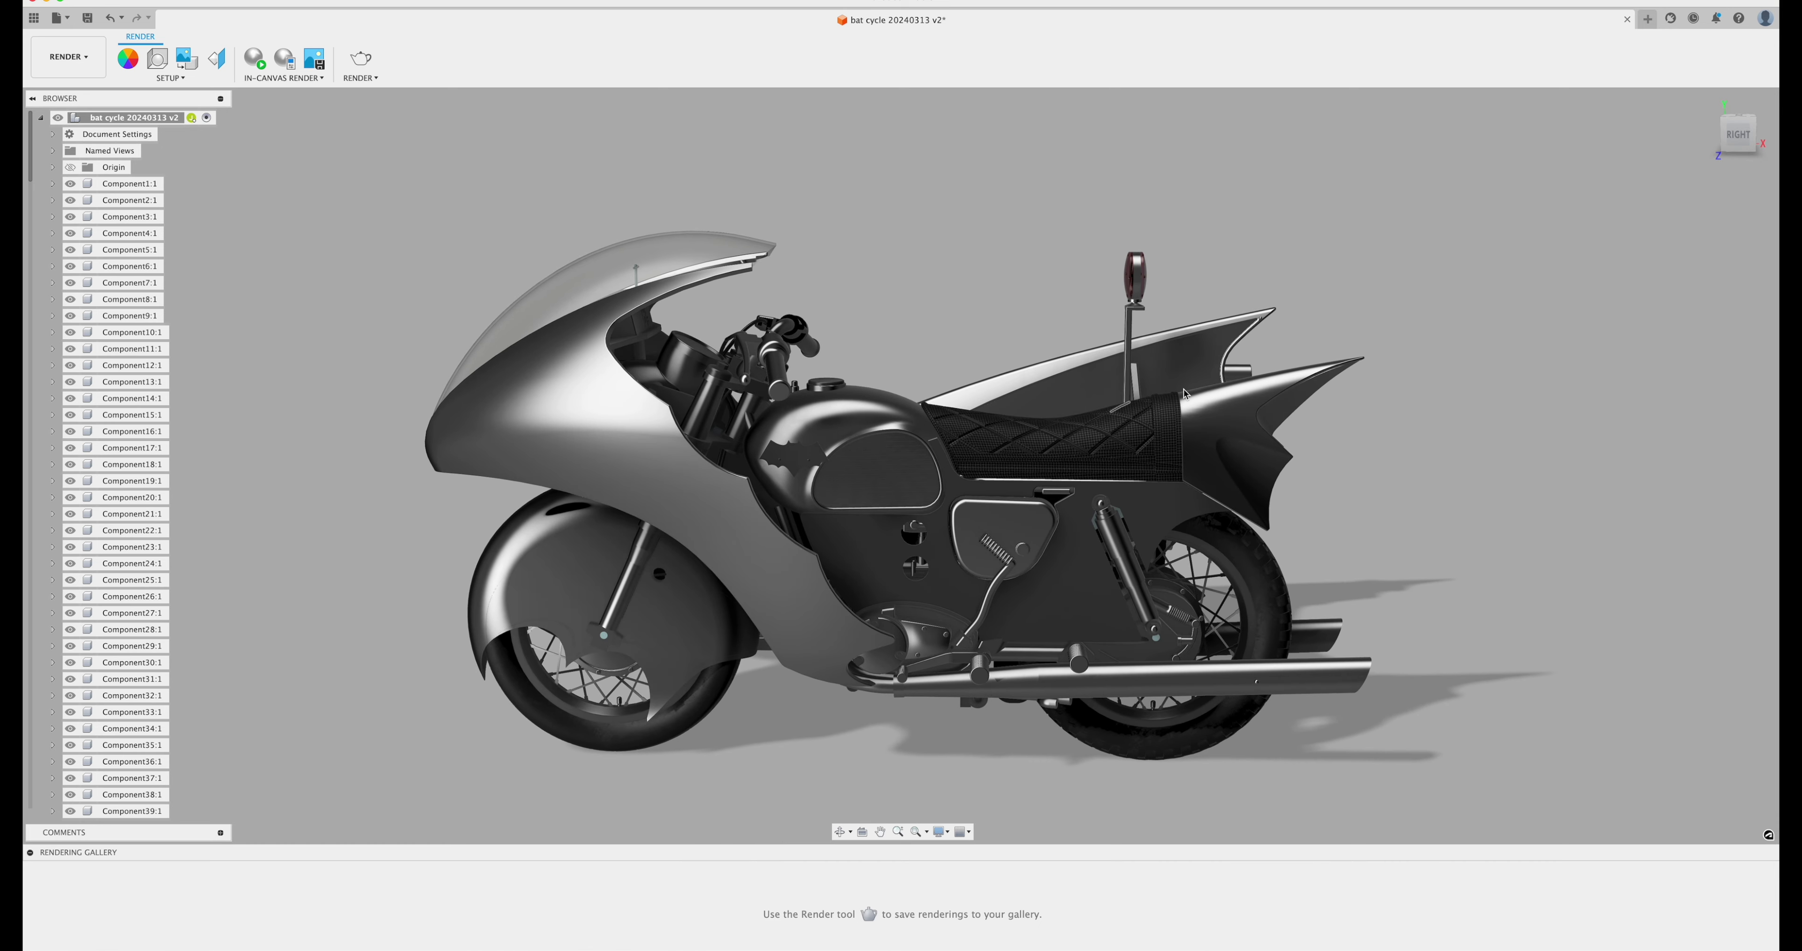
drag(1750, 124, 1721, 146)
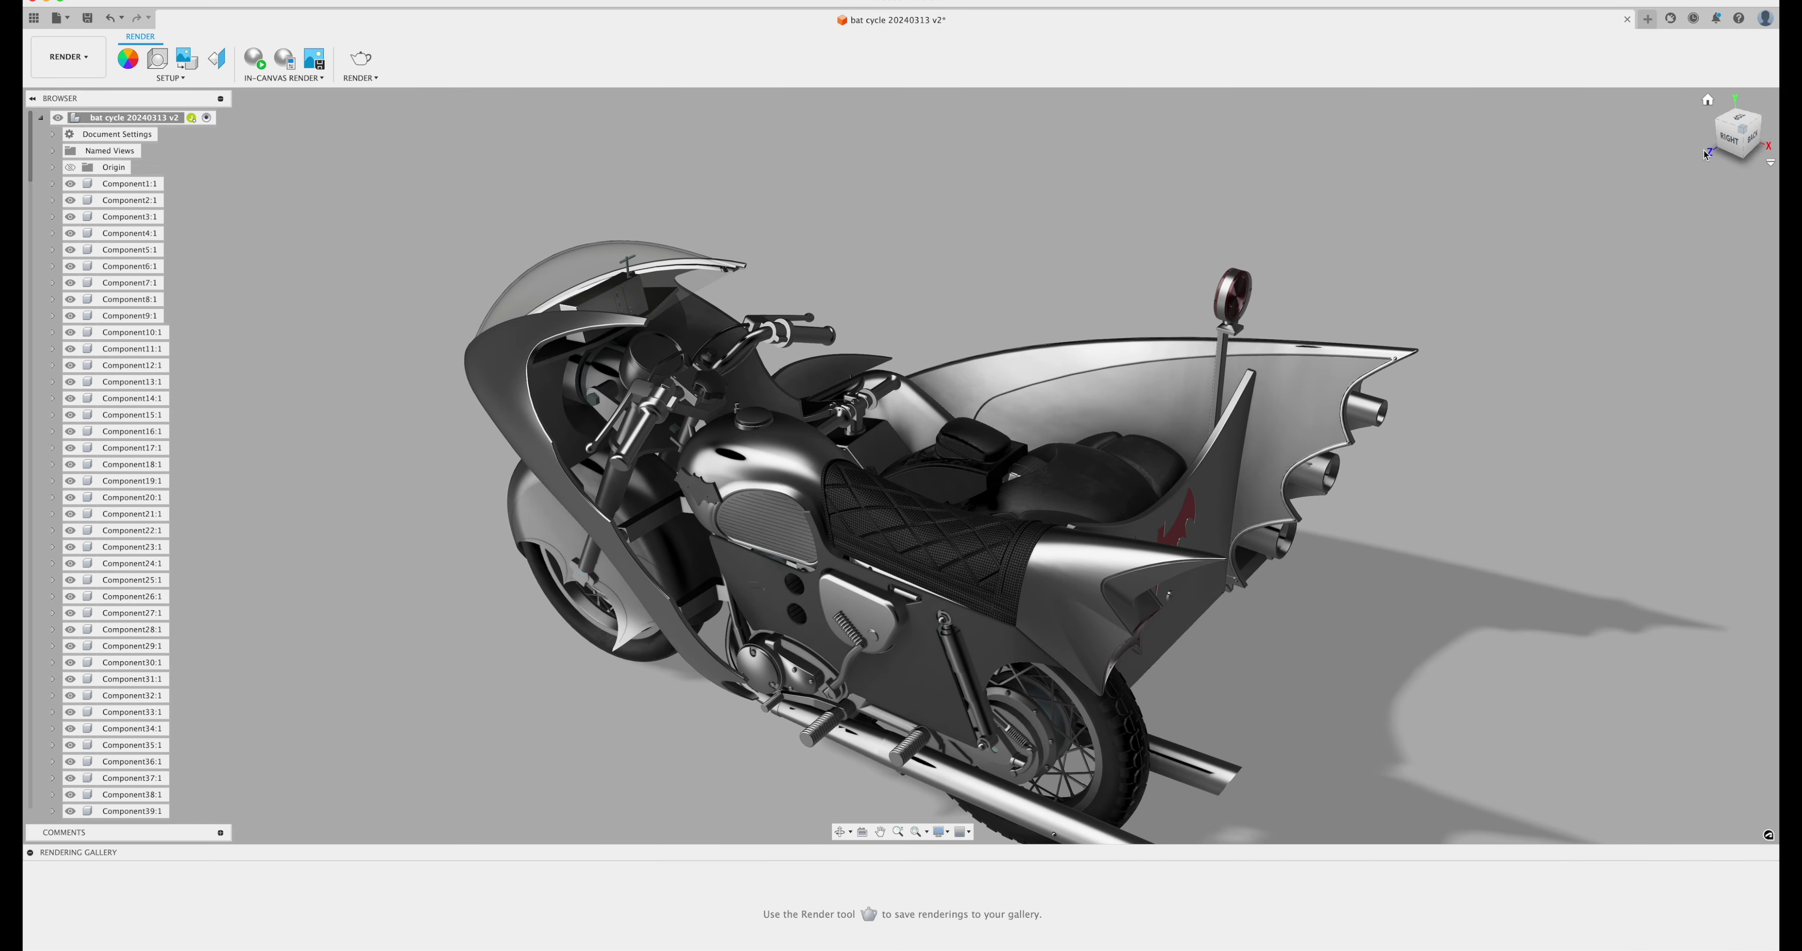
drag(1718, 141, 1621, 130)
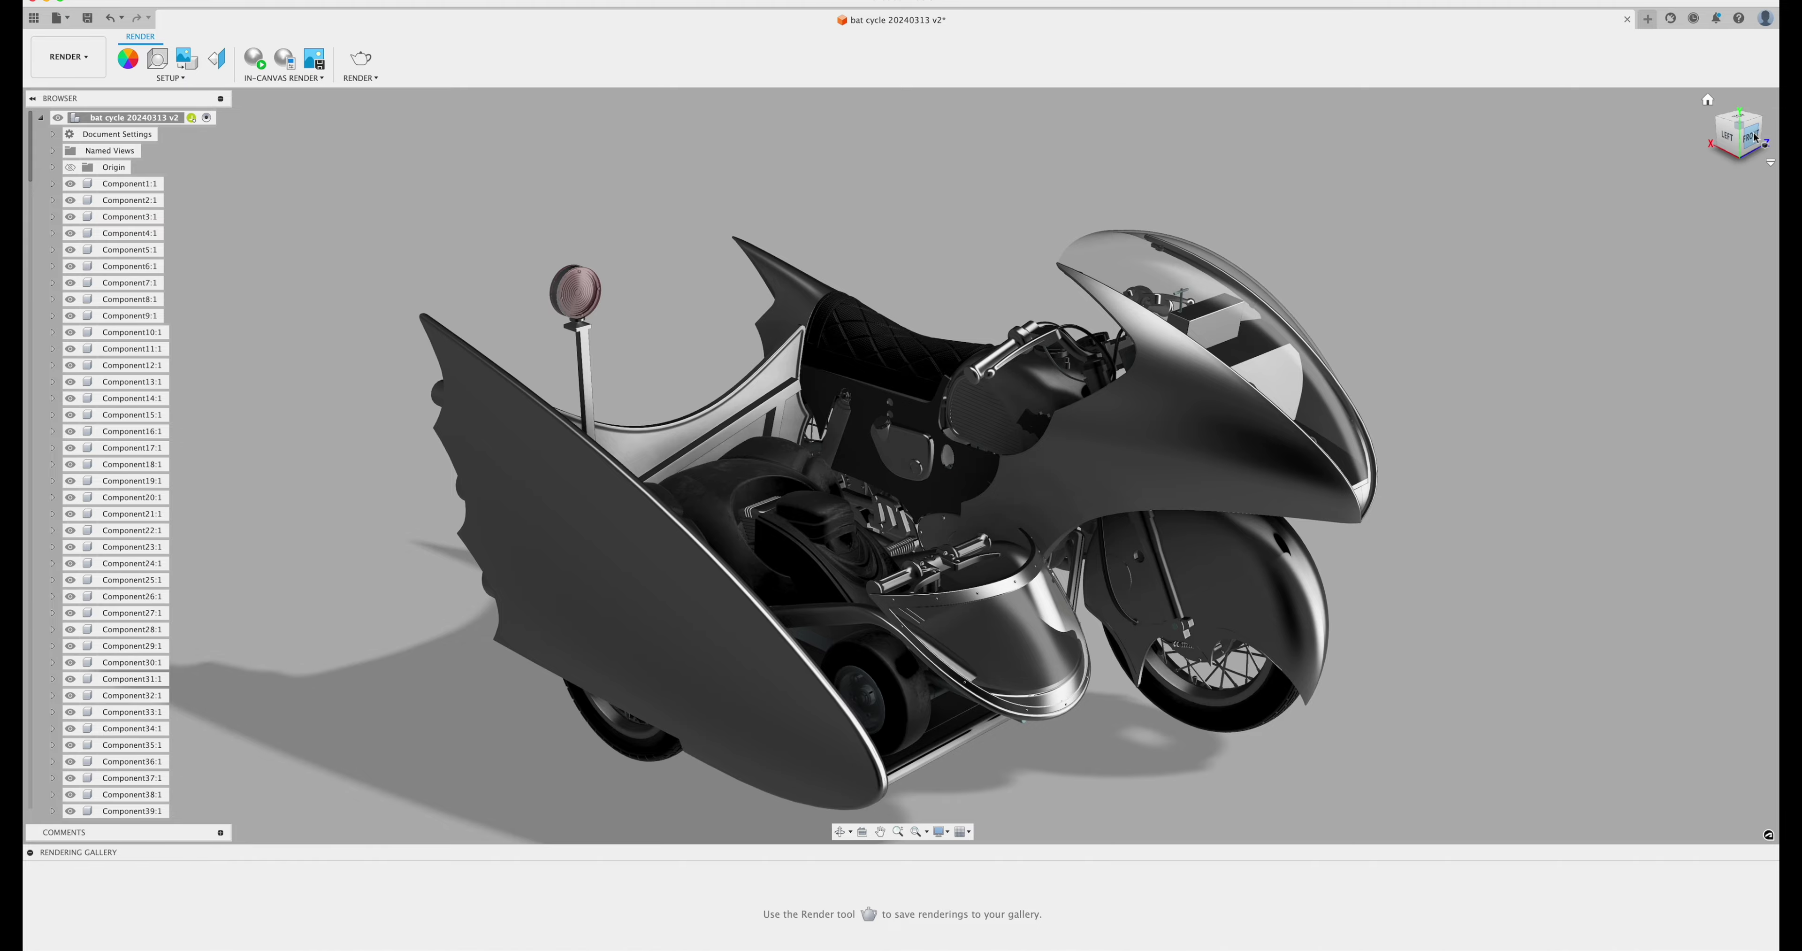
drag(1754, 137, 1621, 125)
drag(1033, 266, 1177, 259)
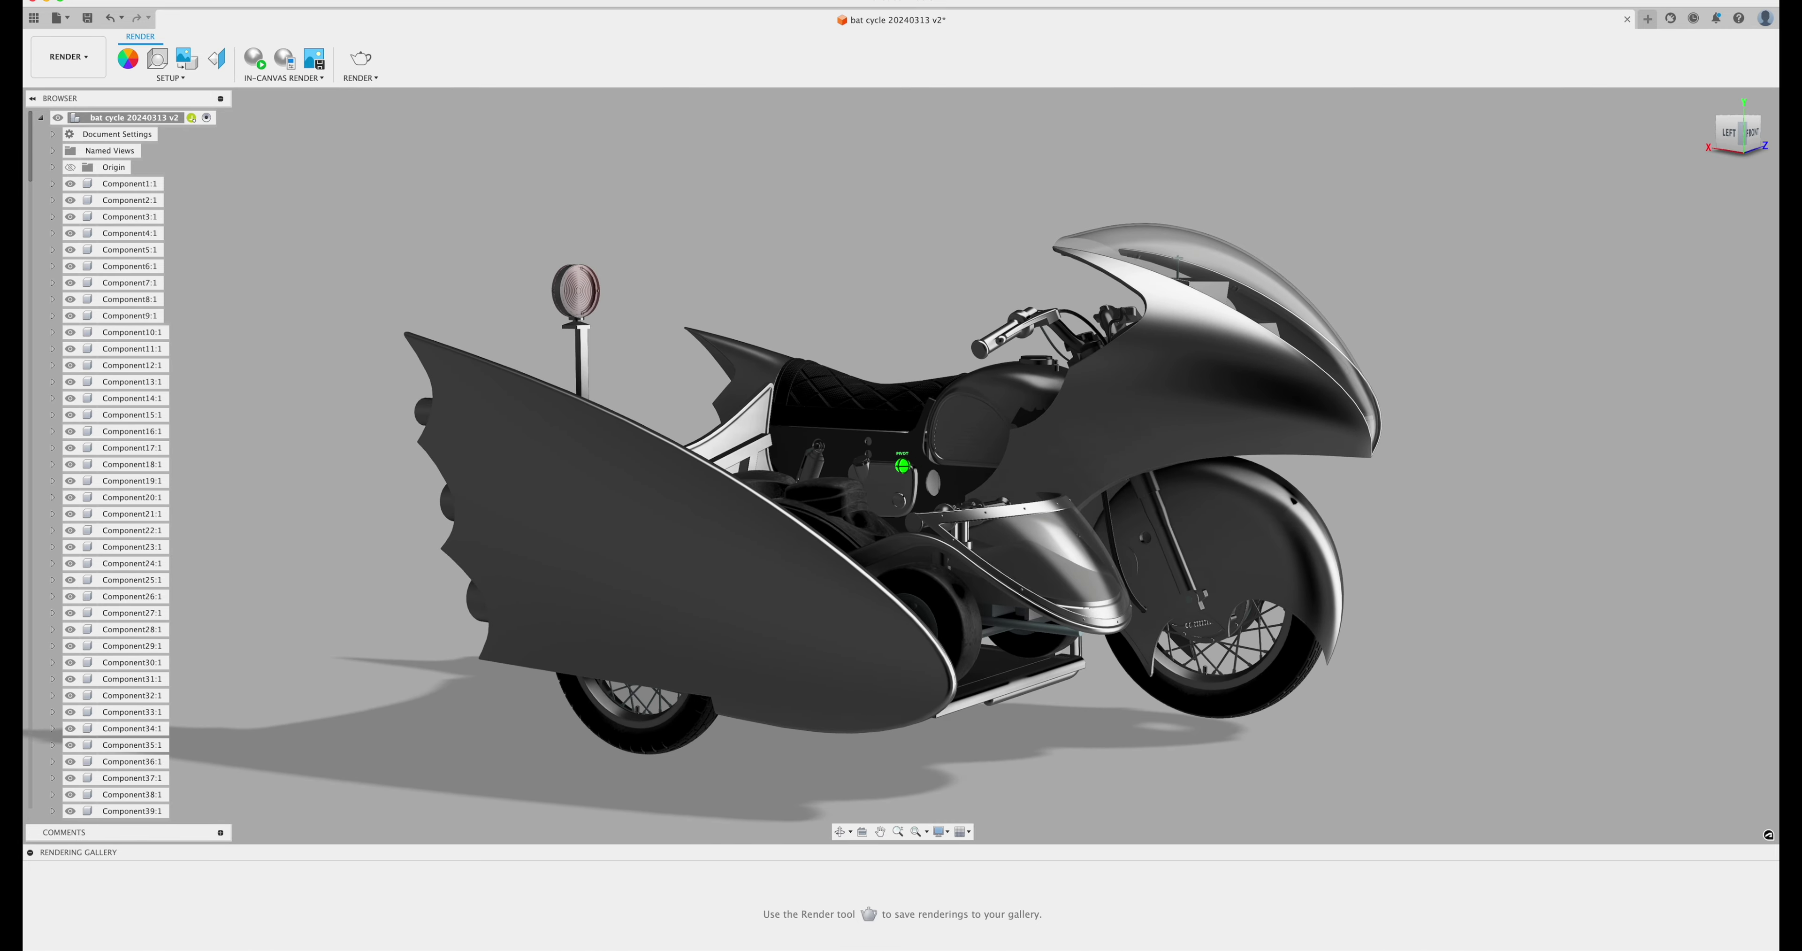
drag(1747, 129, 1681, 140)
click(1747, 136)
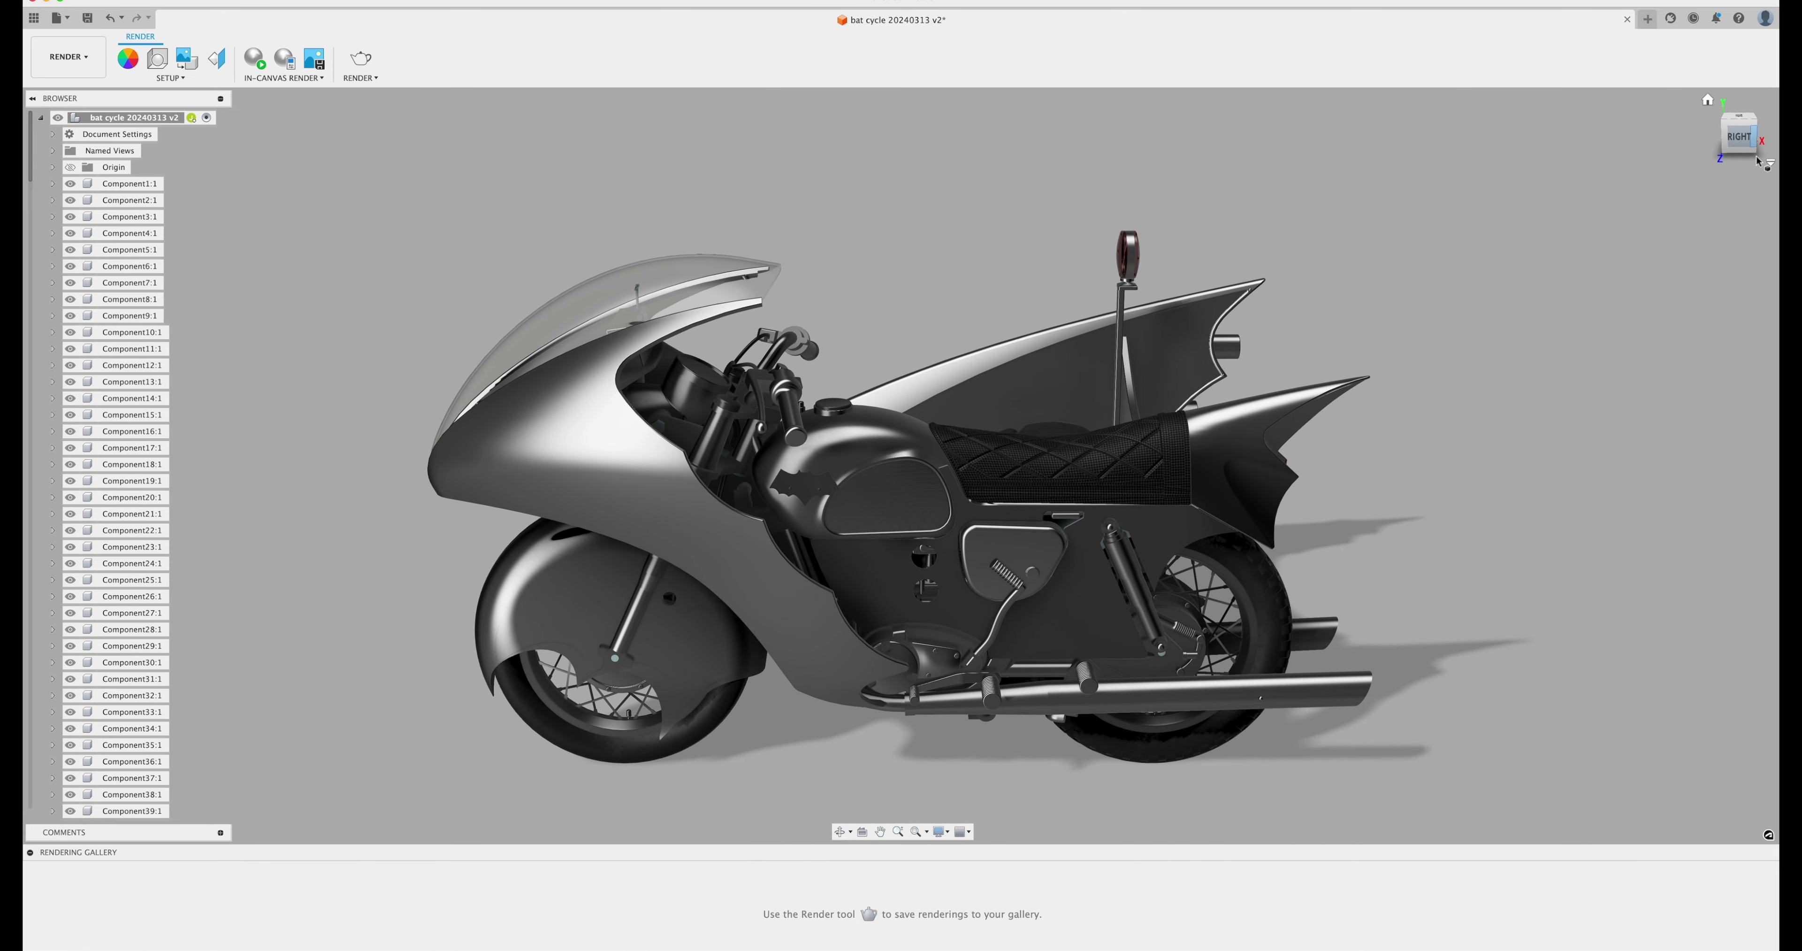